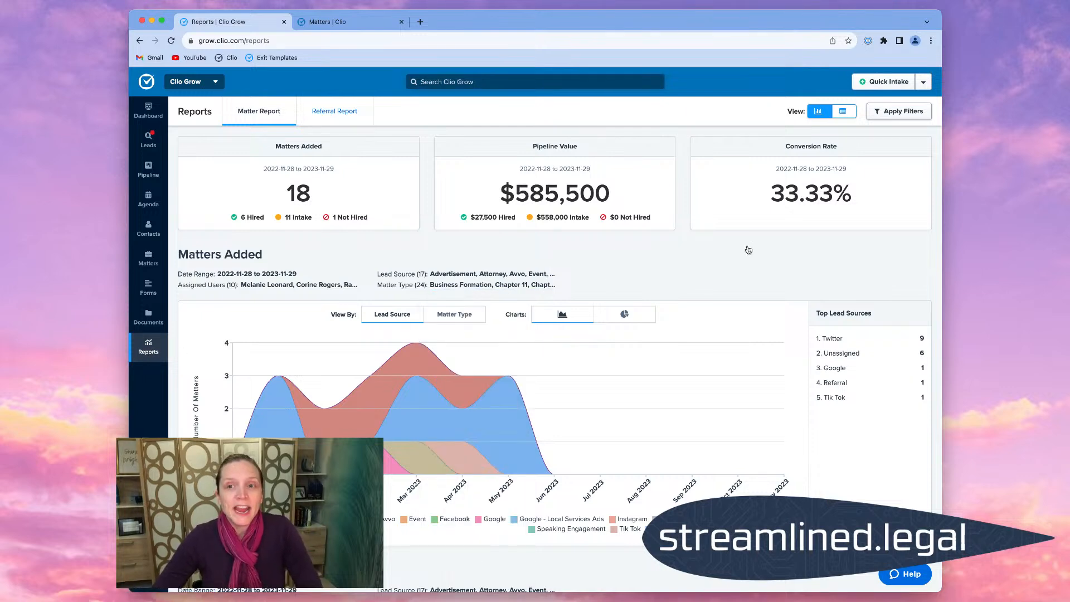
Open the filters of the matter report
click(890, 118)
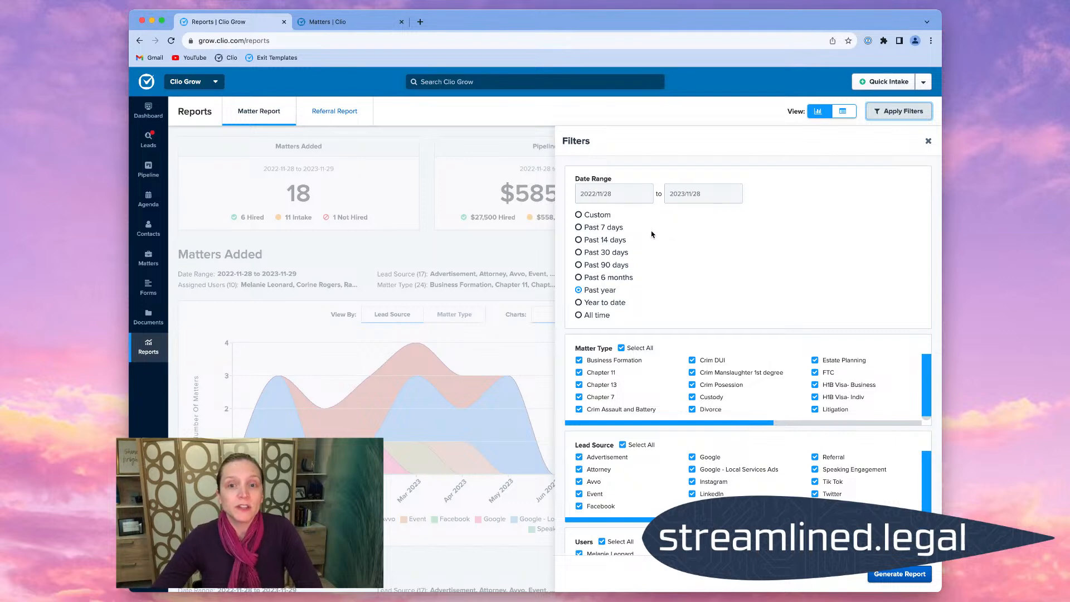
Switch the report's date range to Custom and set the start date to 2022/01/01
click(627, 200)
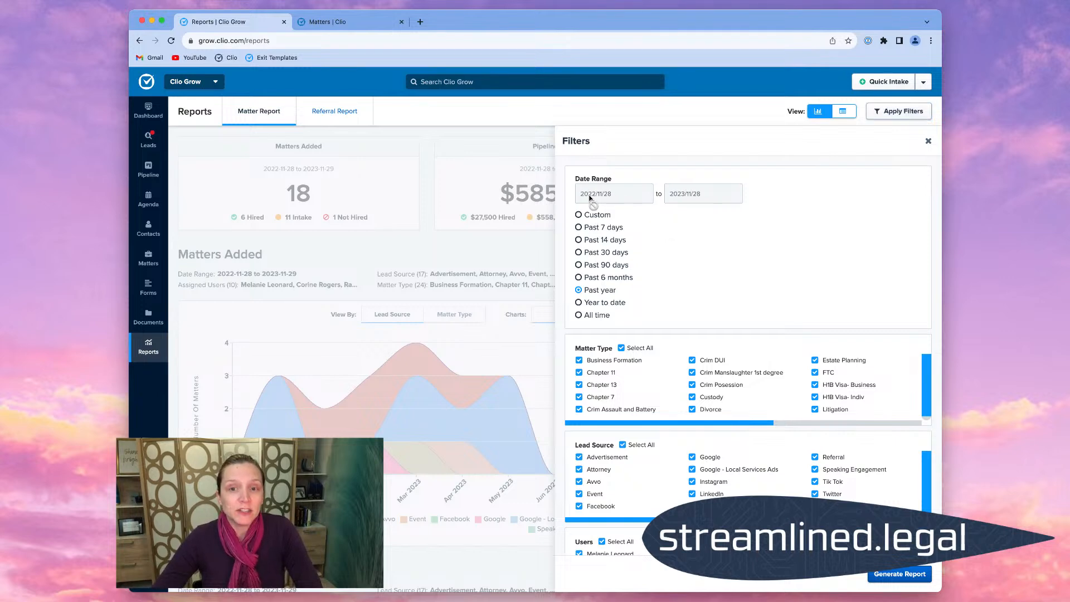
click(594, 215)
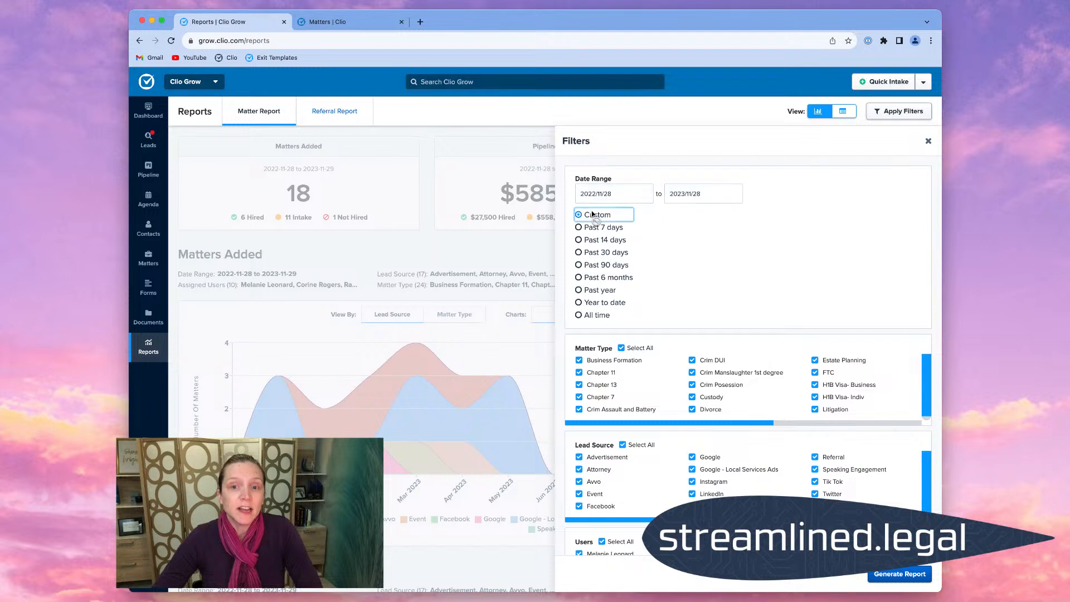
click(618, 196)
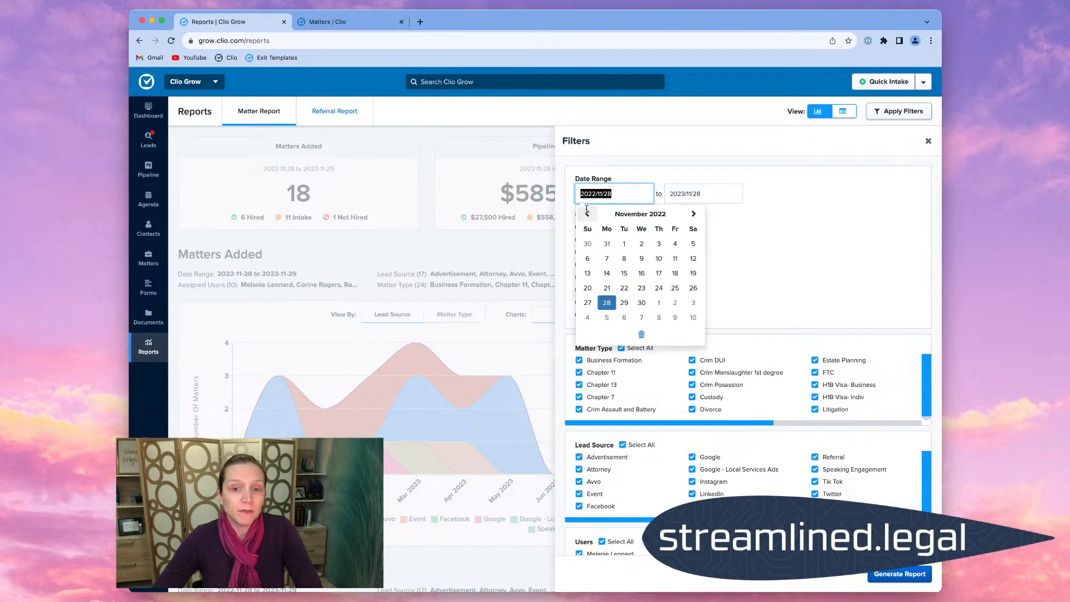
click(586, 215)
click(586, 214)
click(586, 215)
click(587, 214)
click(586, 215)
click(586, 214)
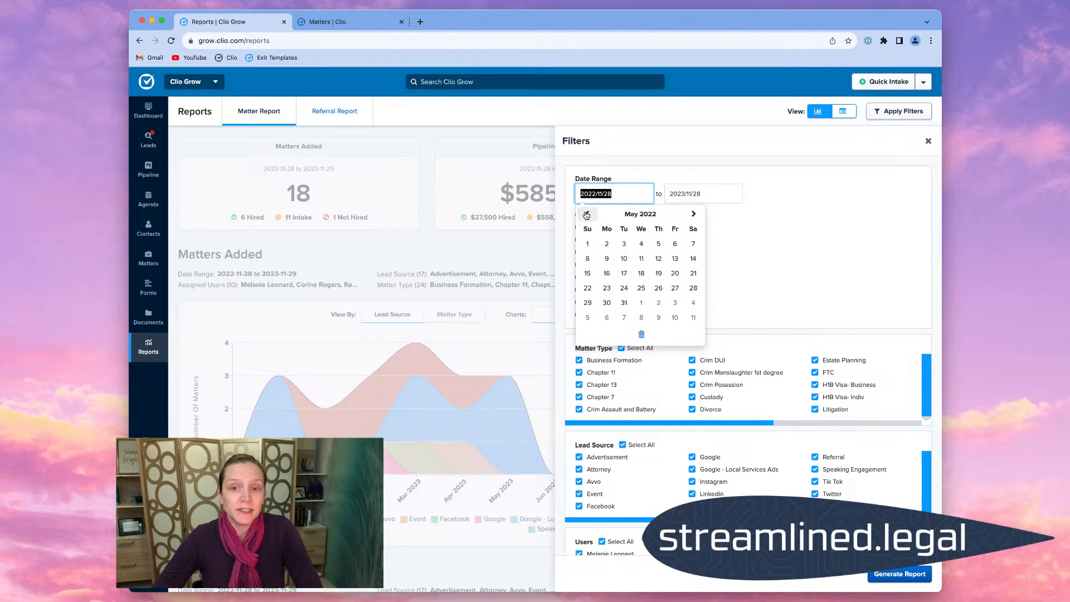
click(587, 215)
click(587, 214)
click(586, 215)
click(587, 215)
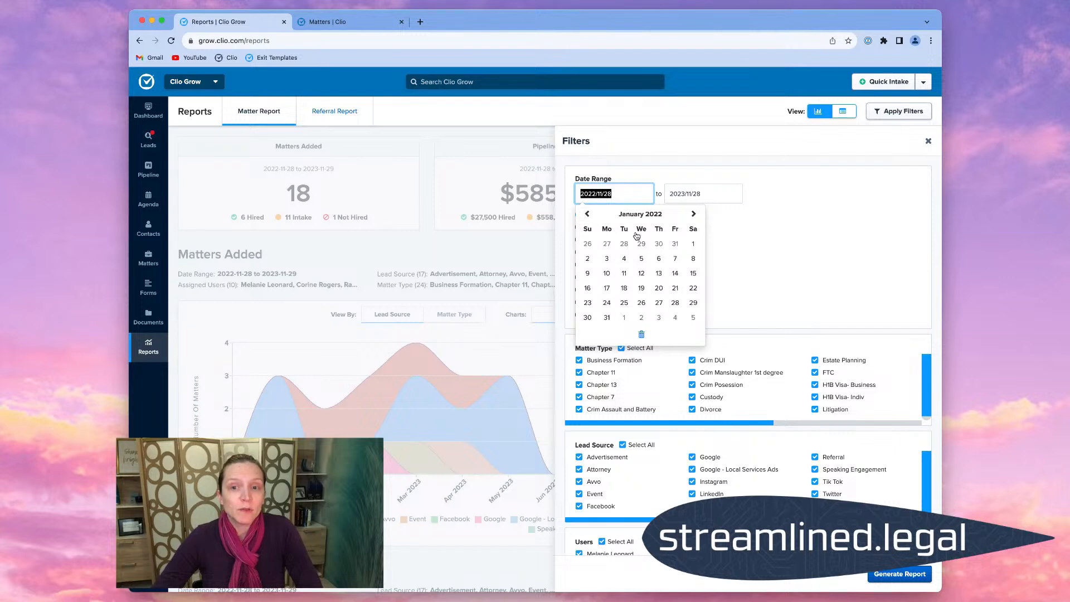
click(691, 243)
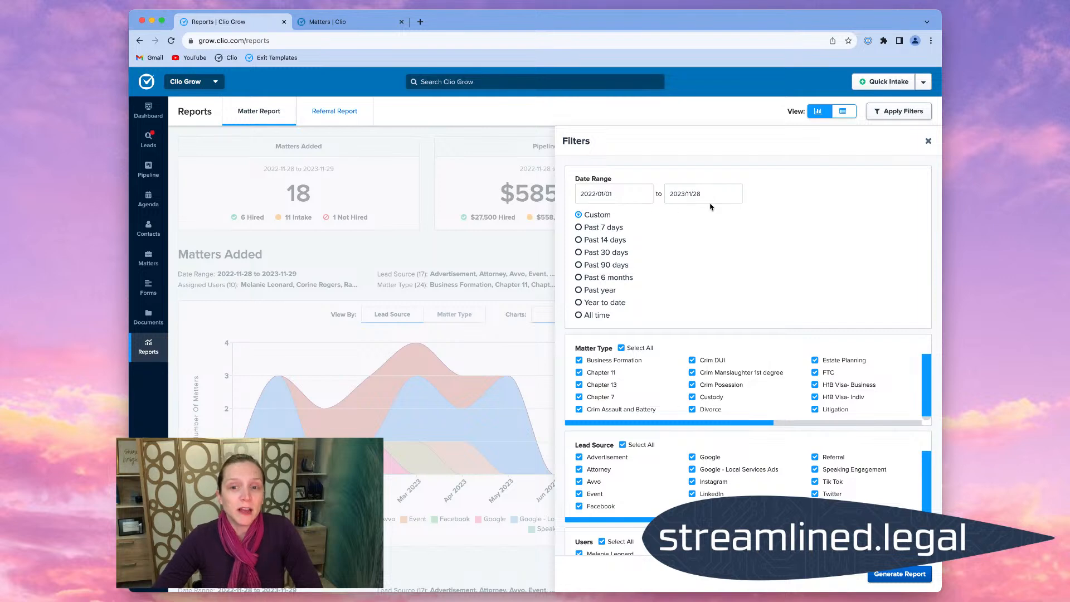
Set the report's date range to Year to date and generate the report with all matter types, lead sources and users included
click(603, 303)
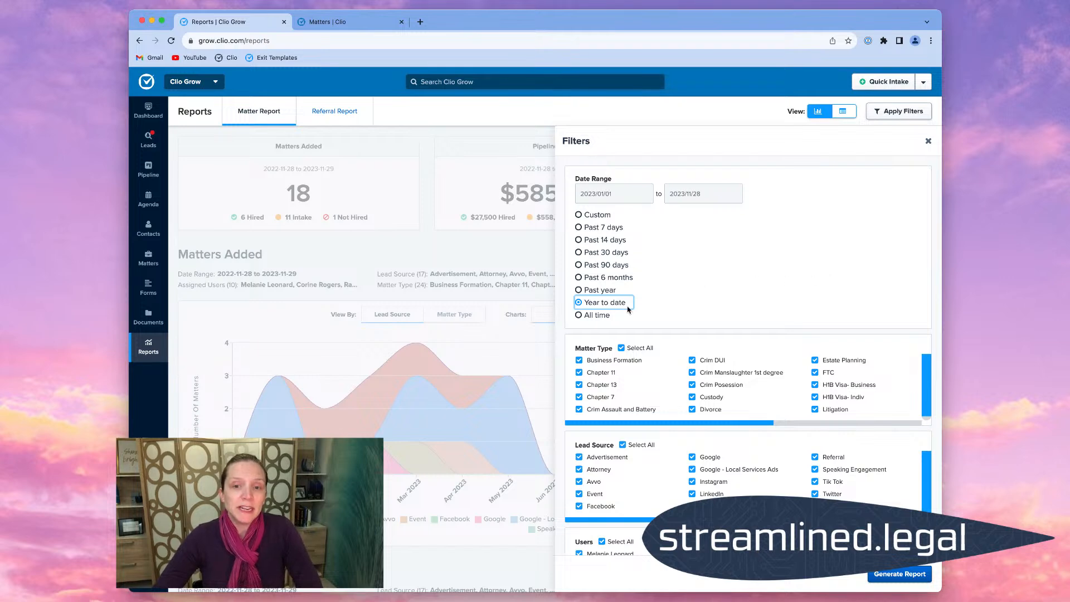
scroll(829, 320, down, 3)
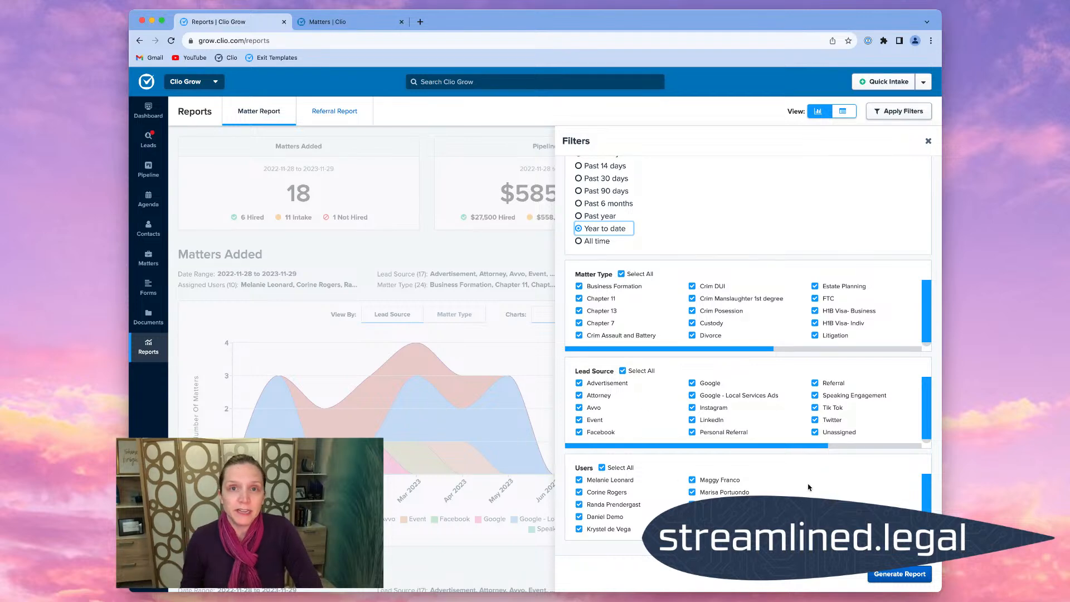
click(900, 575)
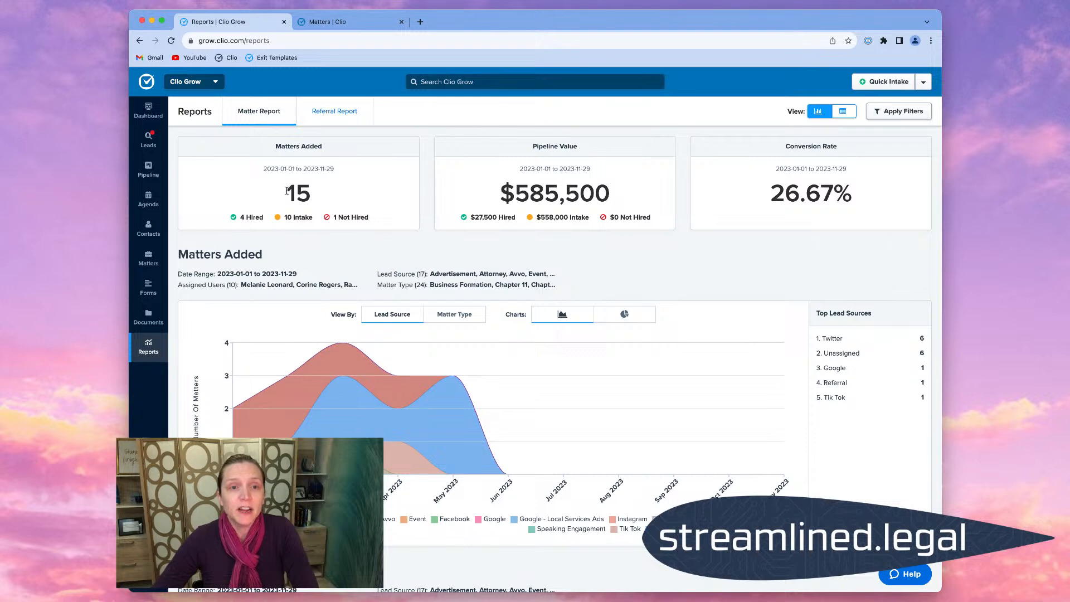
Examine the Matters Added total, its hired, intake and not-hired breakdown, and the Conversion Rate
drag(287, 190, 312, 193)
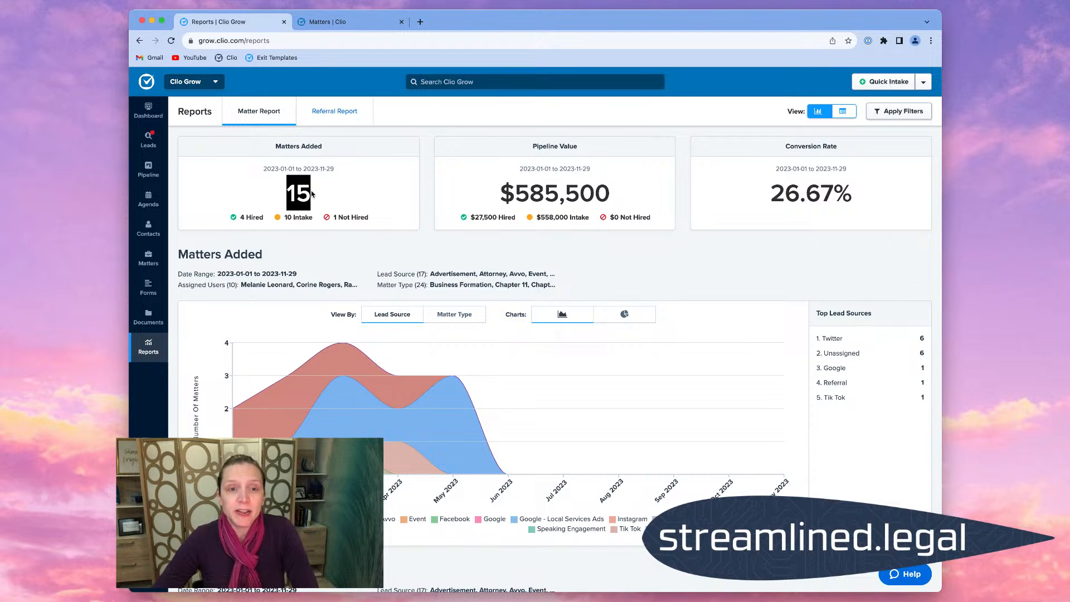
click(332, 192)
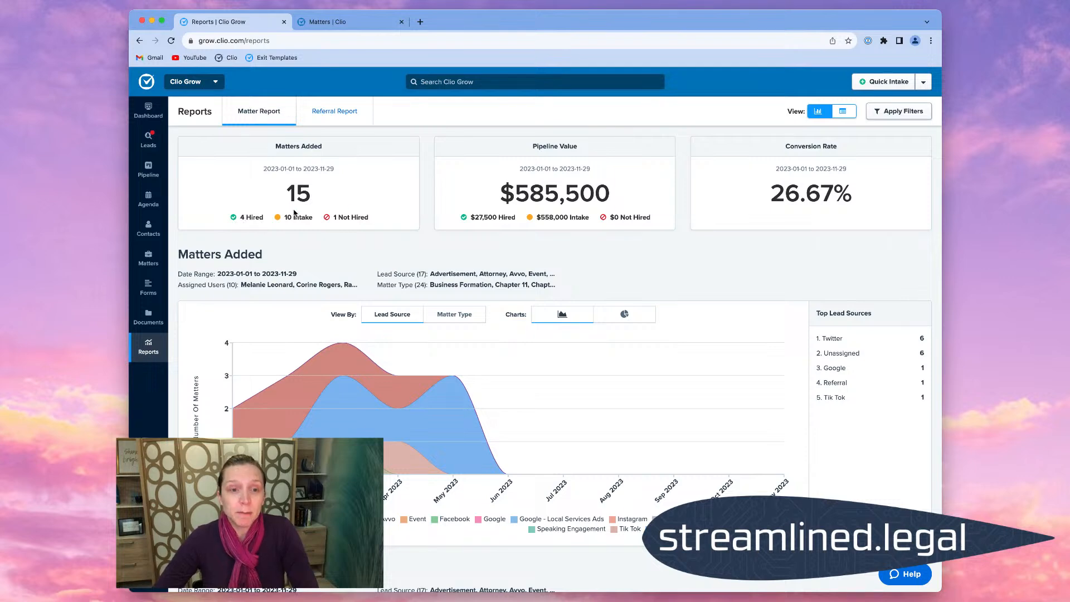
drag(761, 198, 872, 199)
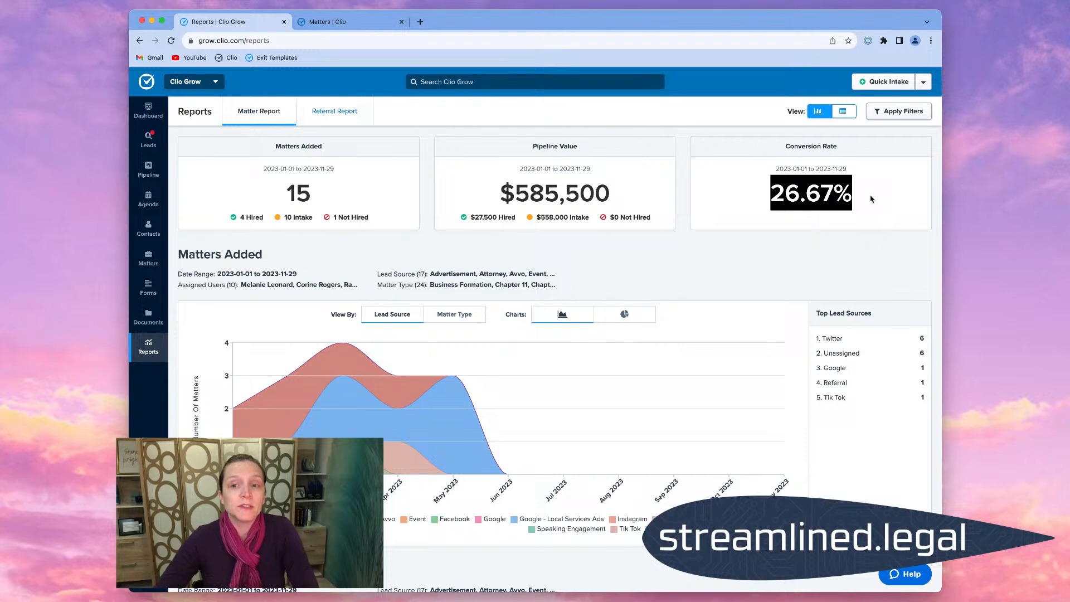
click(734, 194)
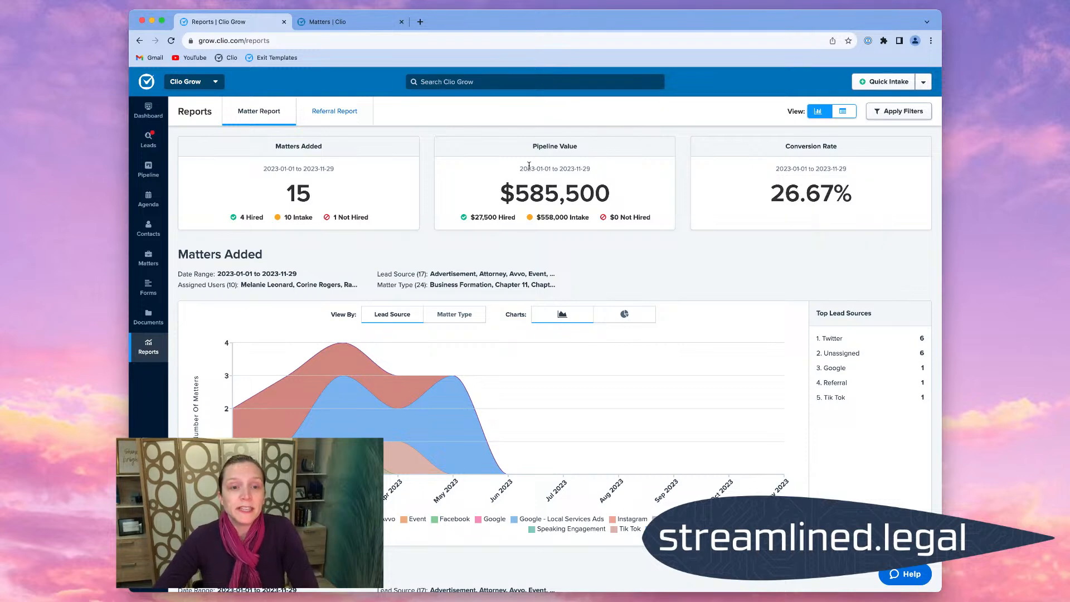
drag(283, 218, 376, 219)
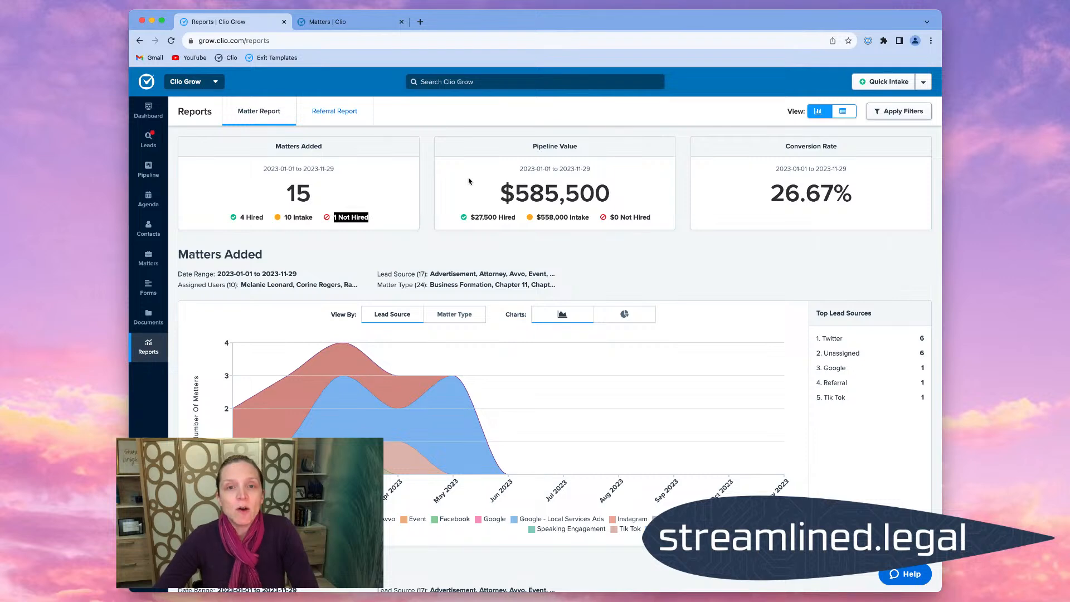
click(373, 155)
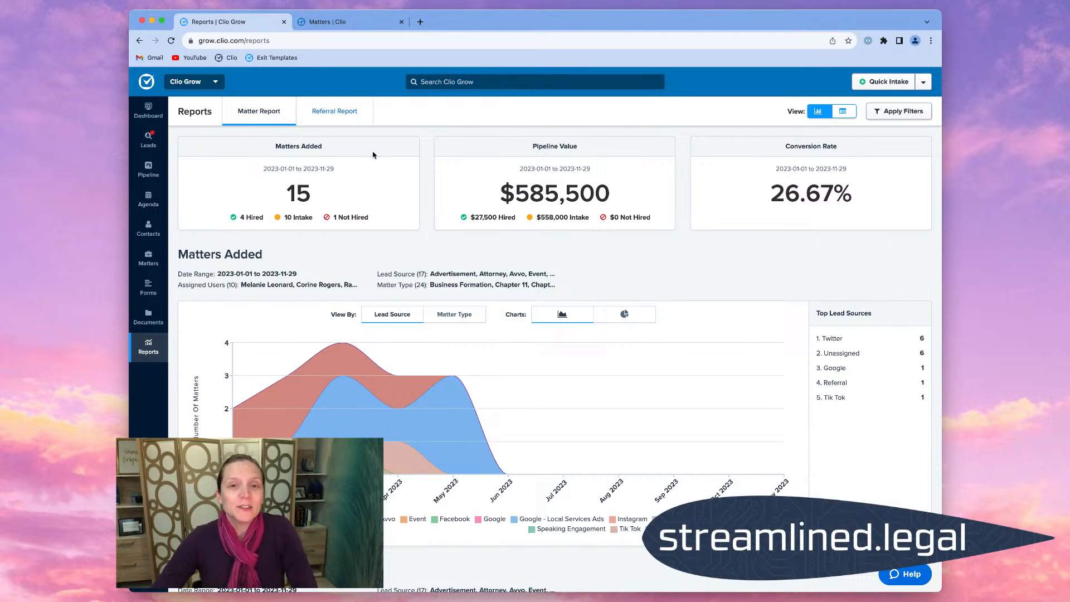
Examine the Pipeline Value with its intake and hired amounts, and the Top Lead Sources list
drag(529, 149, 592, 151)
click(654, 180)
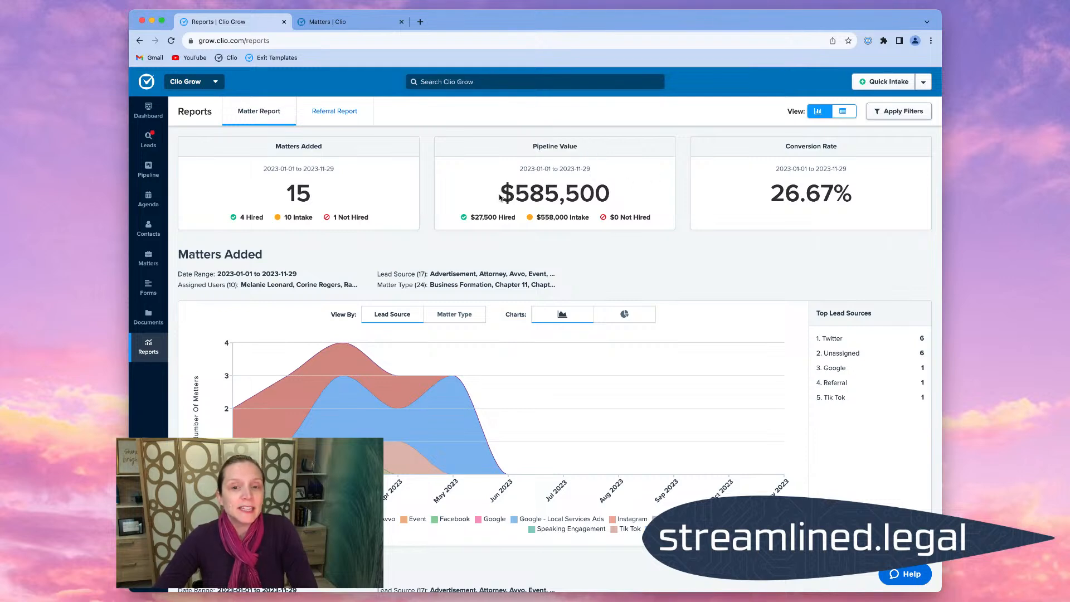
drag(537, 218, 591, 222)
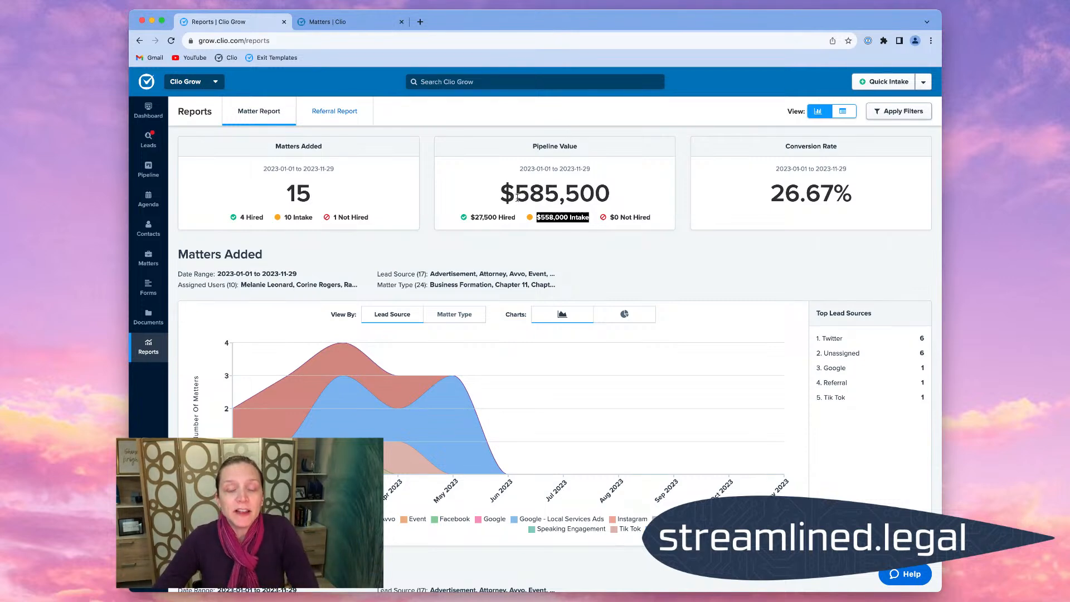
click(643, 193)
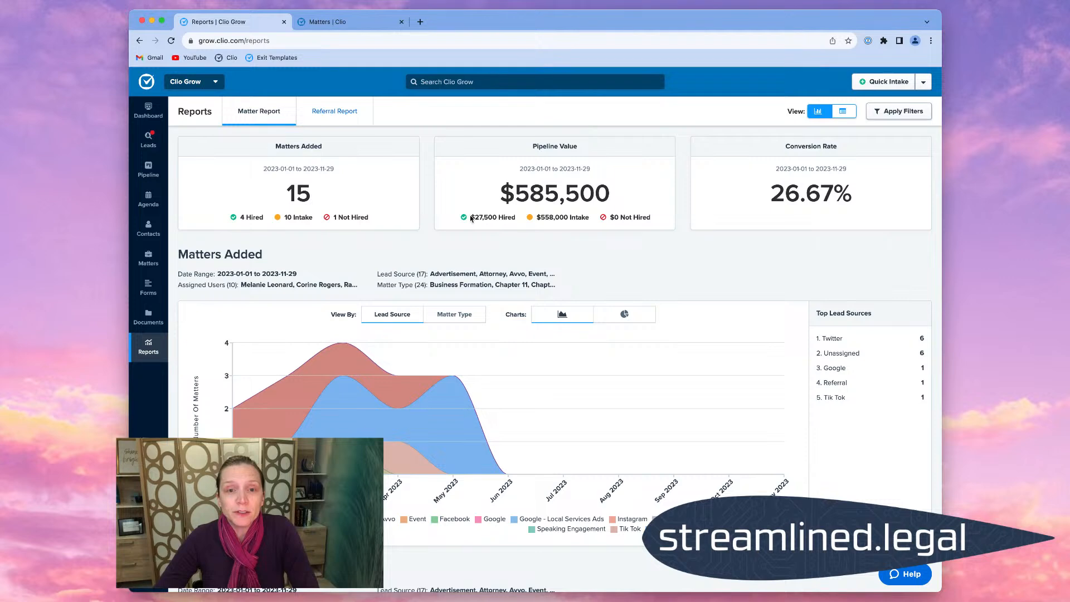
drag(471, 218, 520, 218)
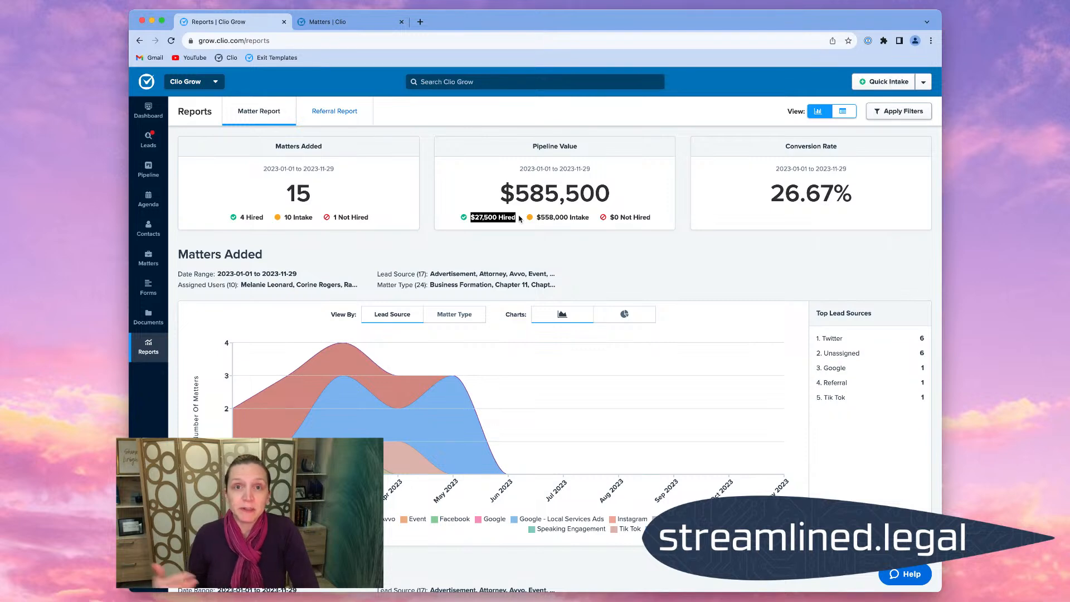
click(483, 199)
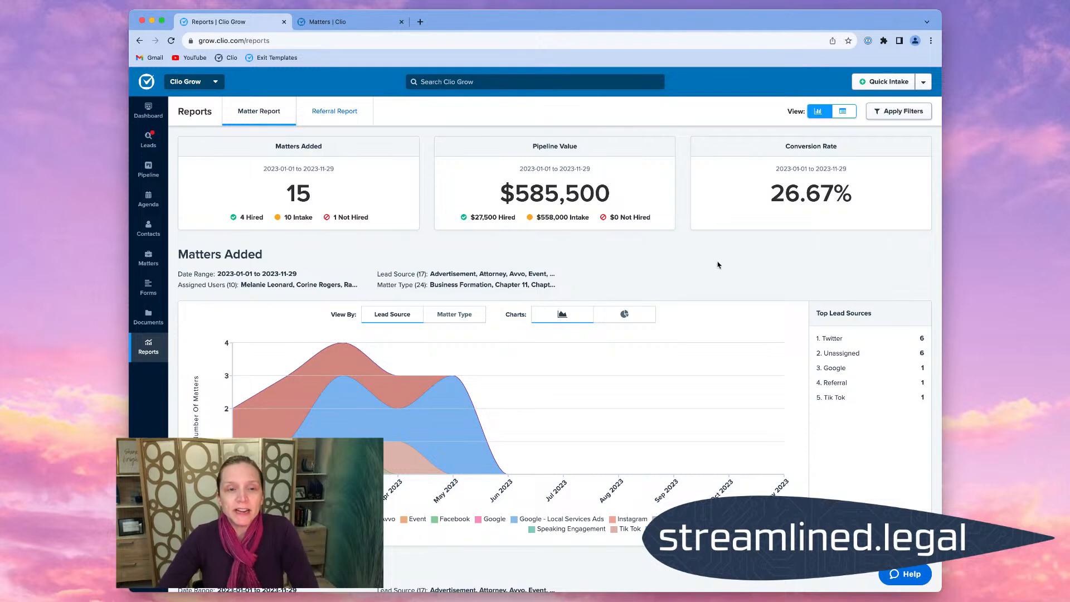
click(886, 337)
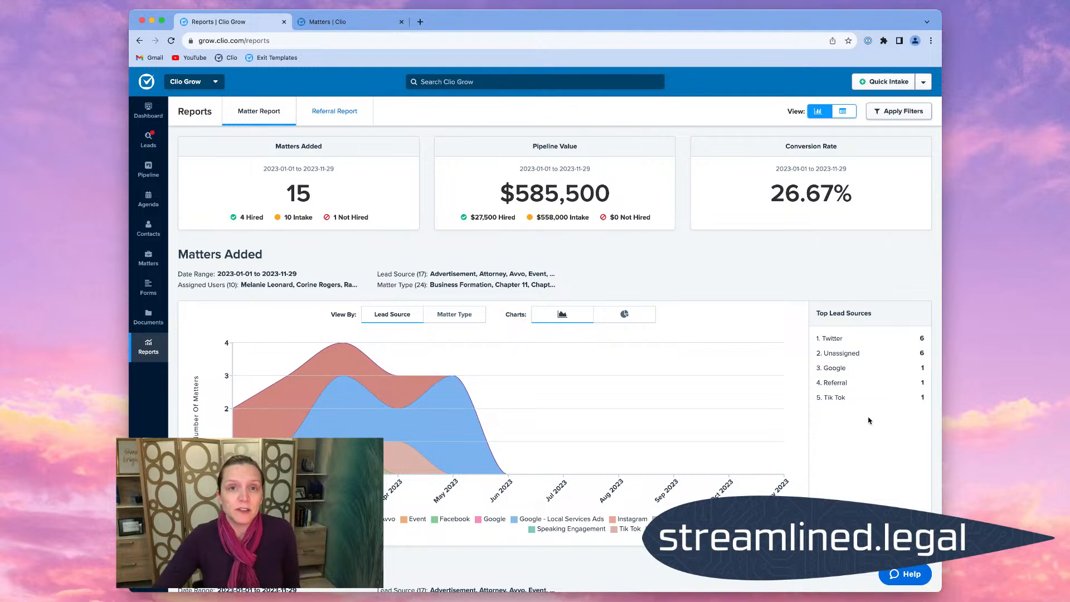
click(856, 360)
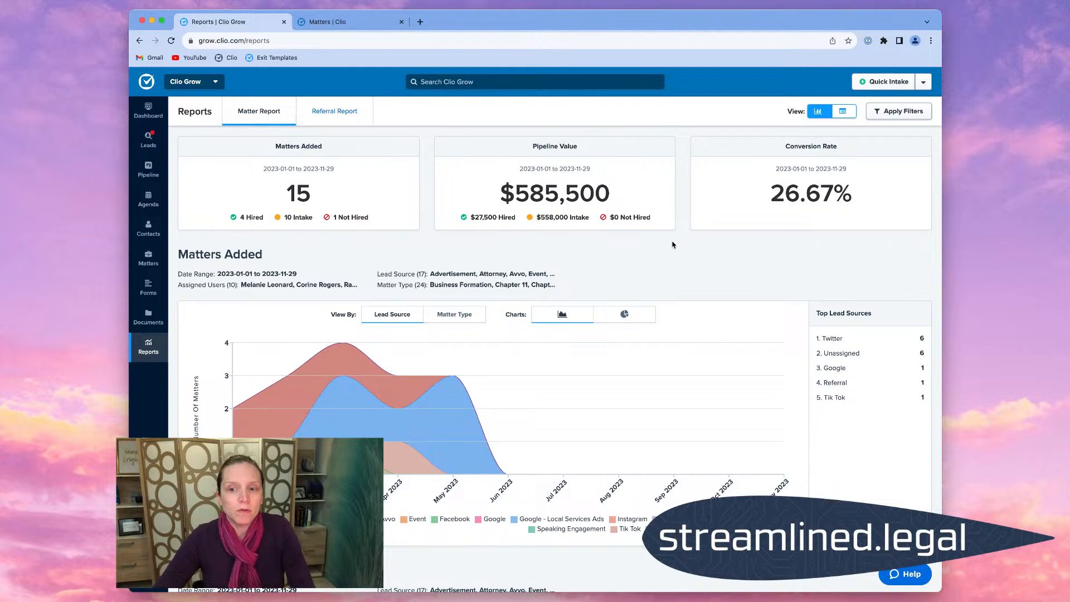
Go to the intake pipeline and add a creation date filter with the condition After
click(149, 170)
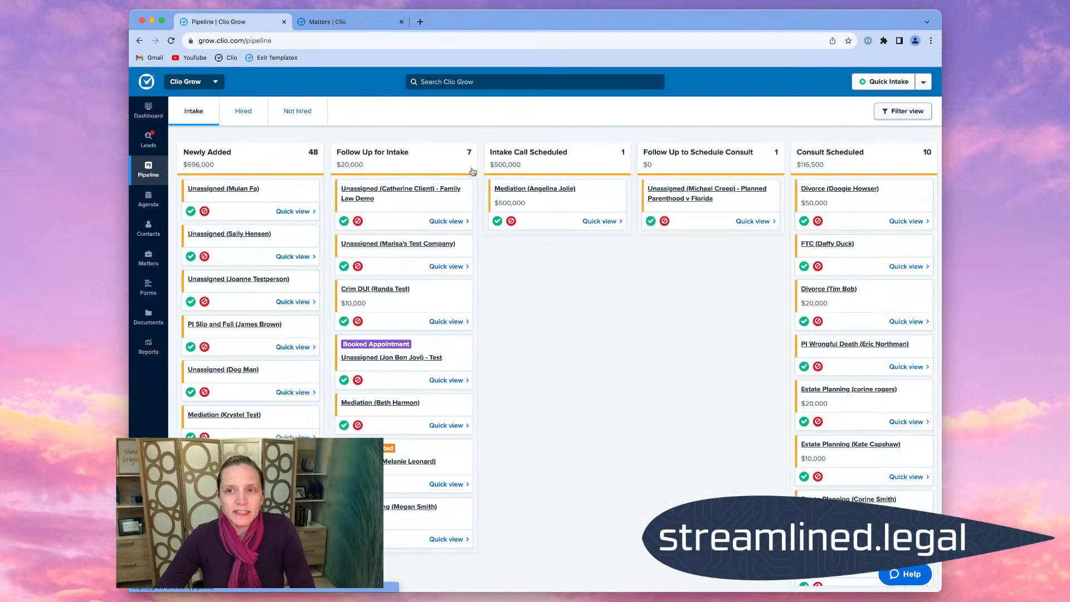
click(906, 114)
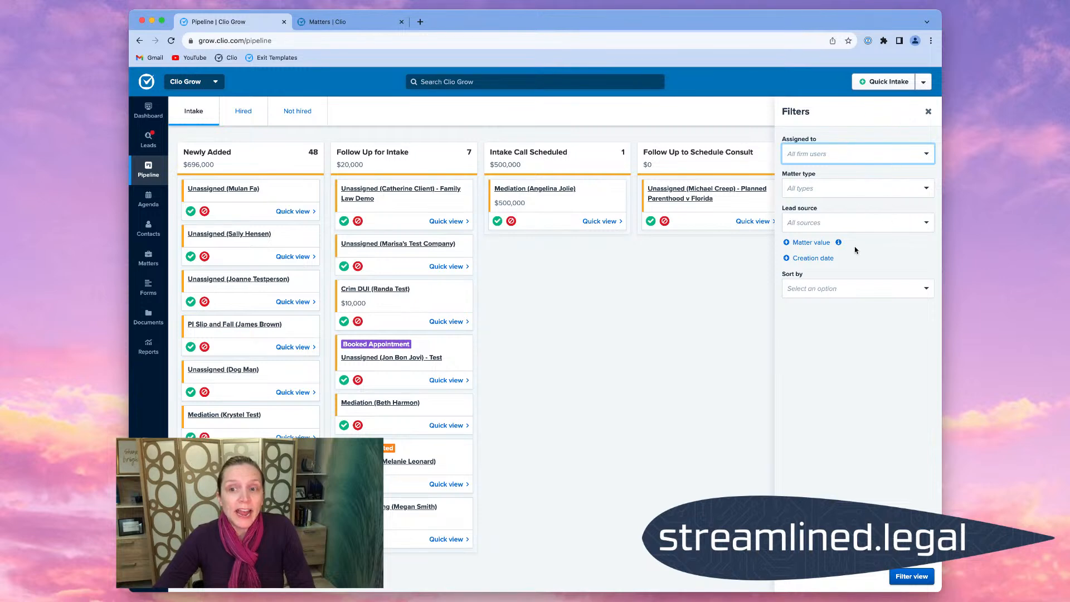
click(818, 261)
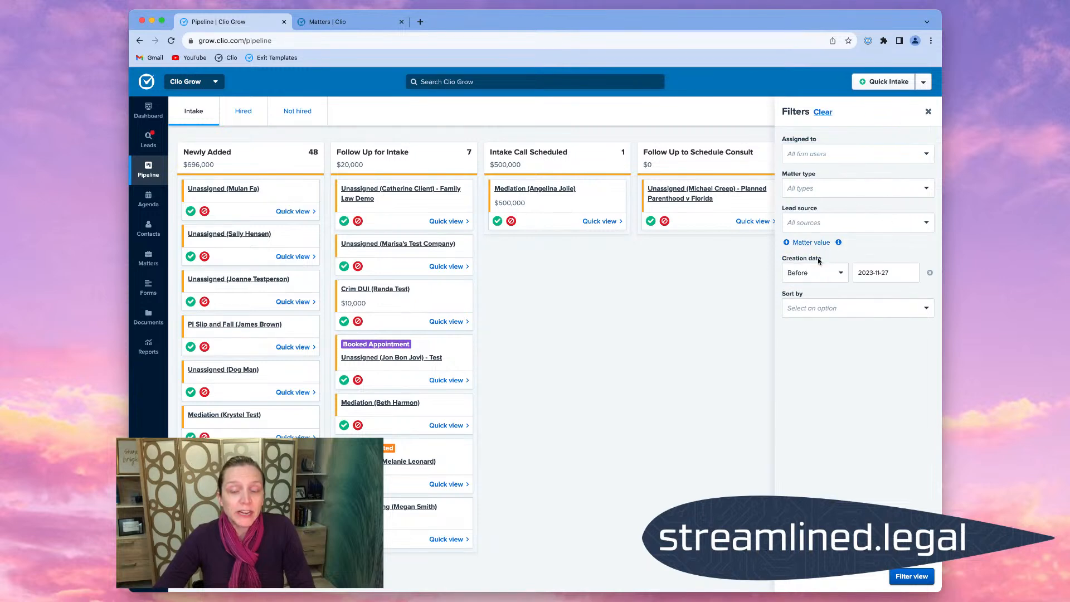
click(828, 273)
click(804, 333)
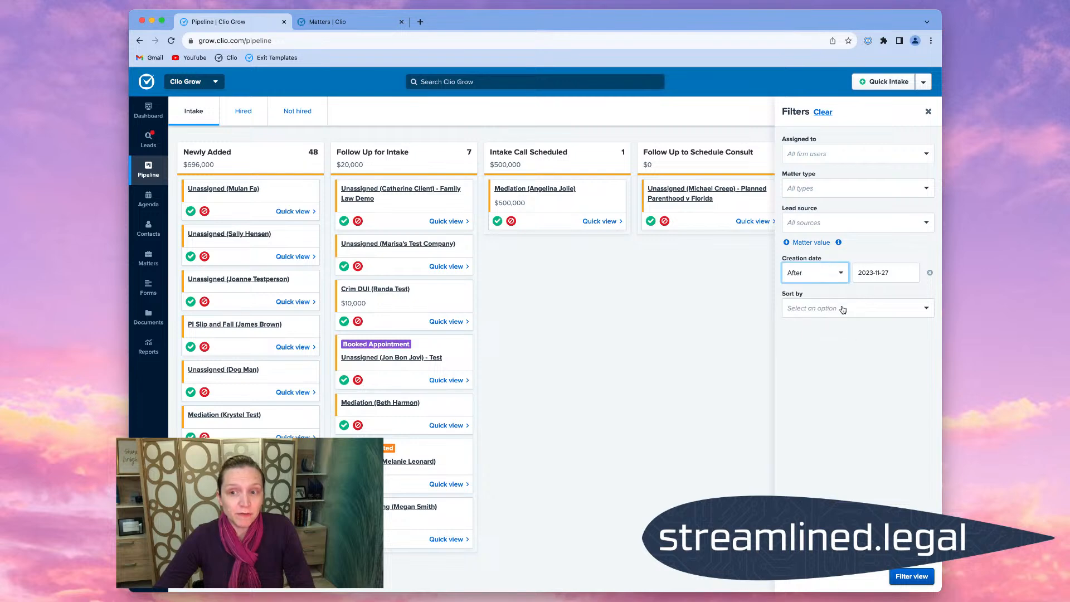
Set the creation date filter's date to 2023-01-01
click(888, 275)
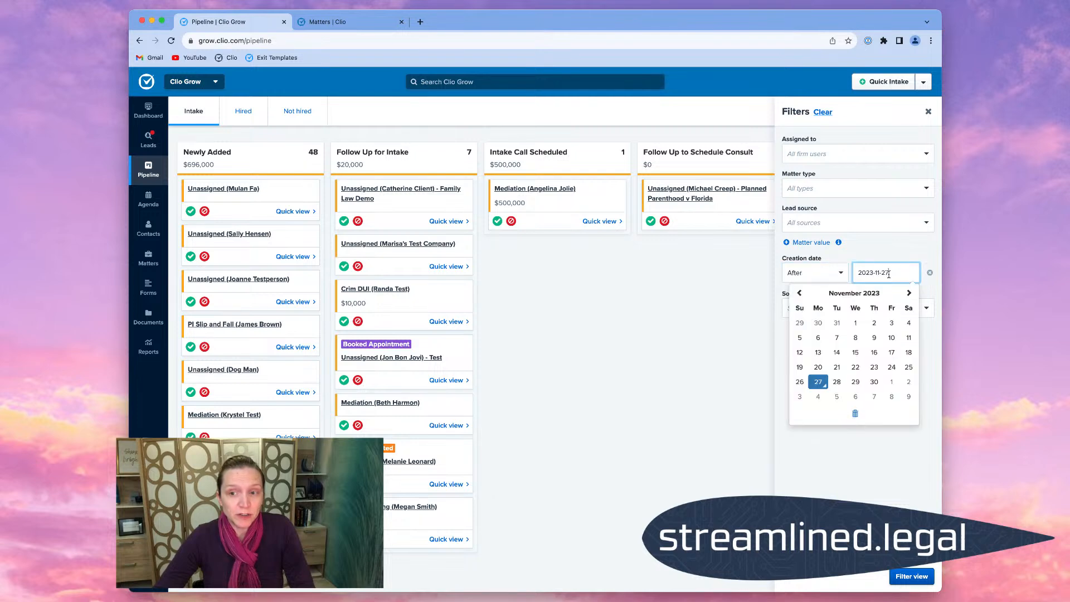
click(800, 293)
click(799, 293)
click(800, 293)
click(800, 293)
click(800, 294)
click(801, 294)
click(801, 294)
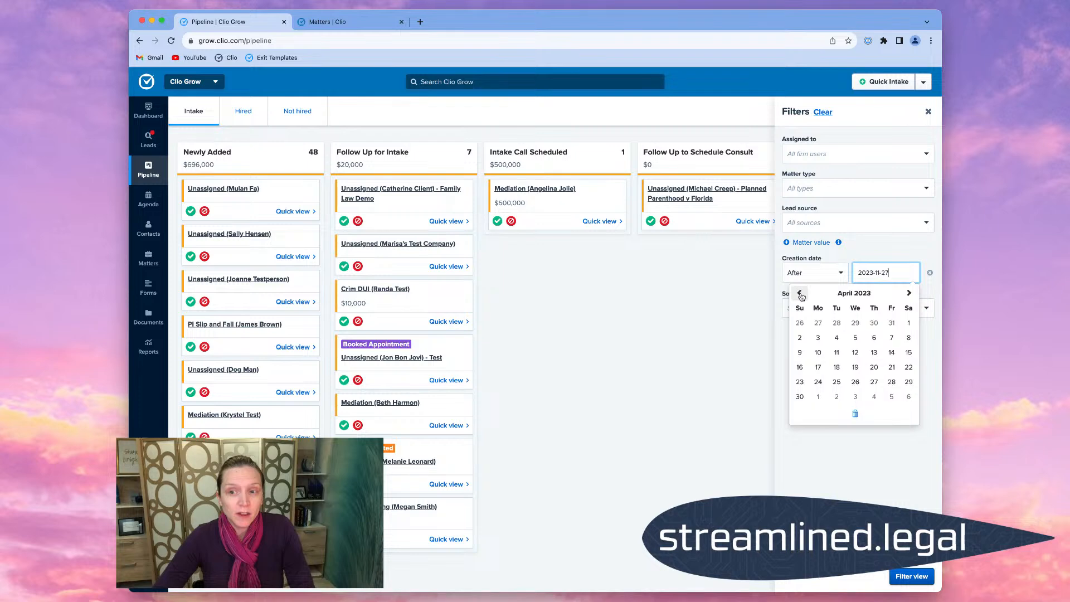
click(801, 293)
click(800, 293)
click(801, 293)
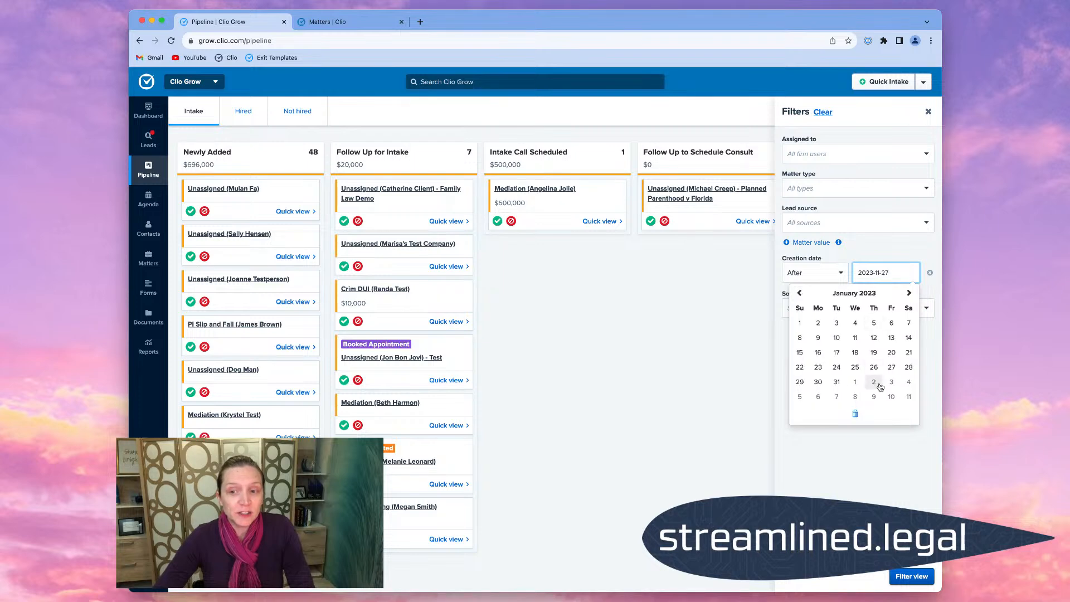
click(800, 323)
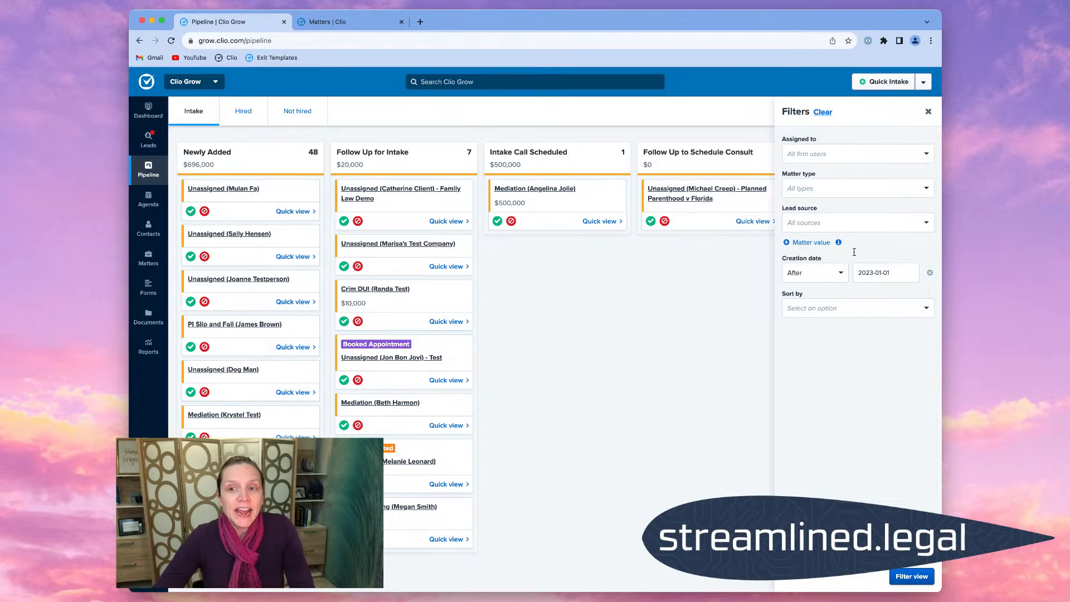
Restrict the lead source to Unassigned and apply the filters to the pipeline view
click(851, 222)
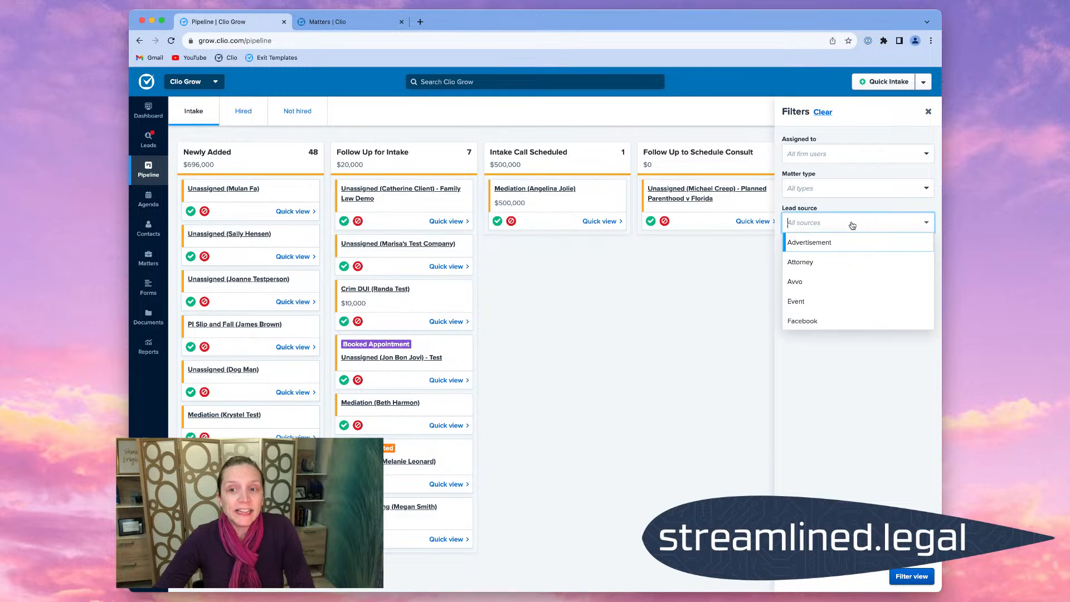
scroll(863, 295, down, 2)
scroll(861, 295, down, 2)
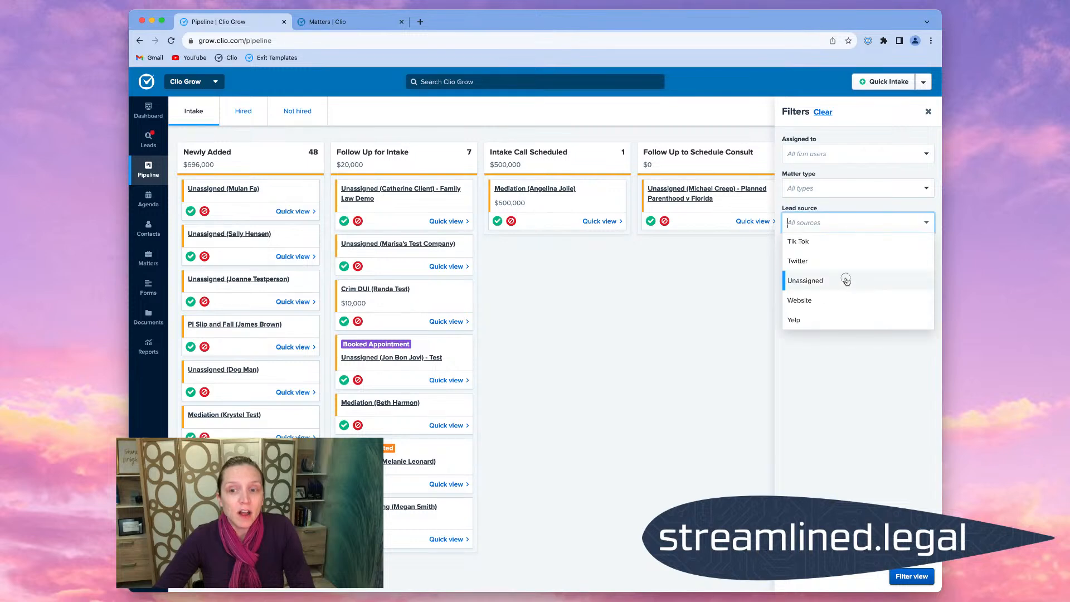
click(848, 279)
click(877, 361)
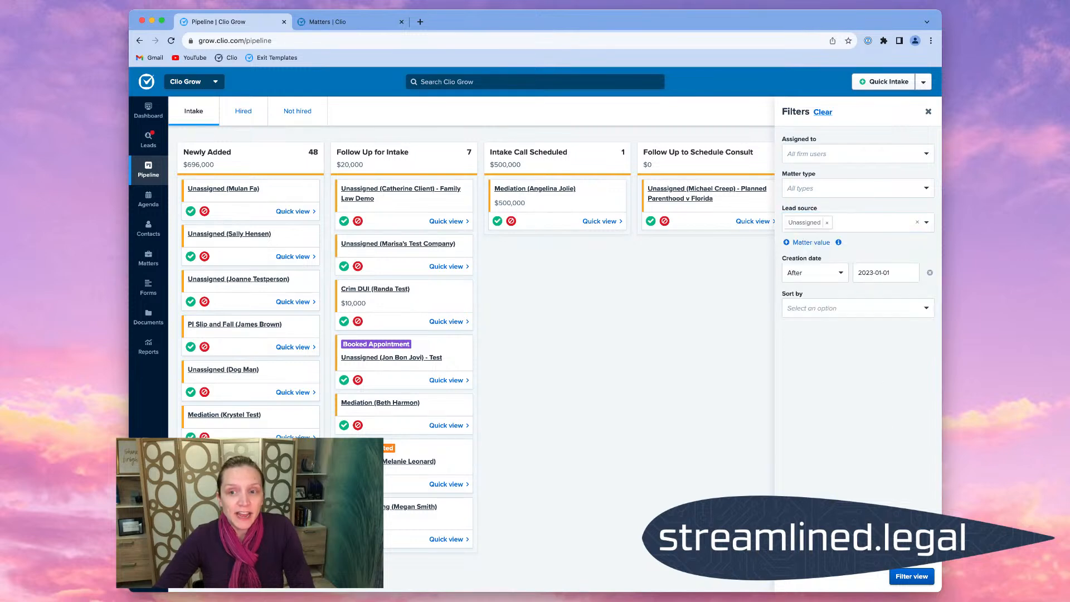
click(911, 577)
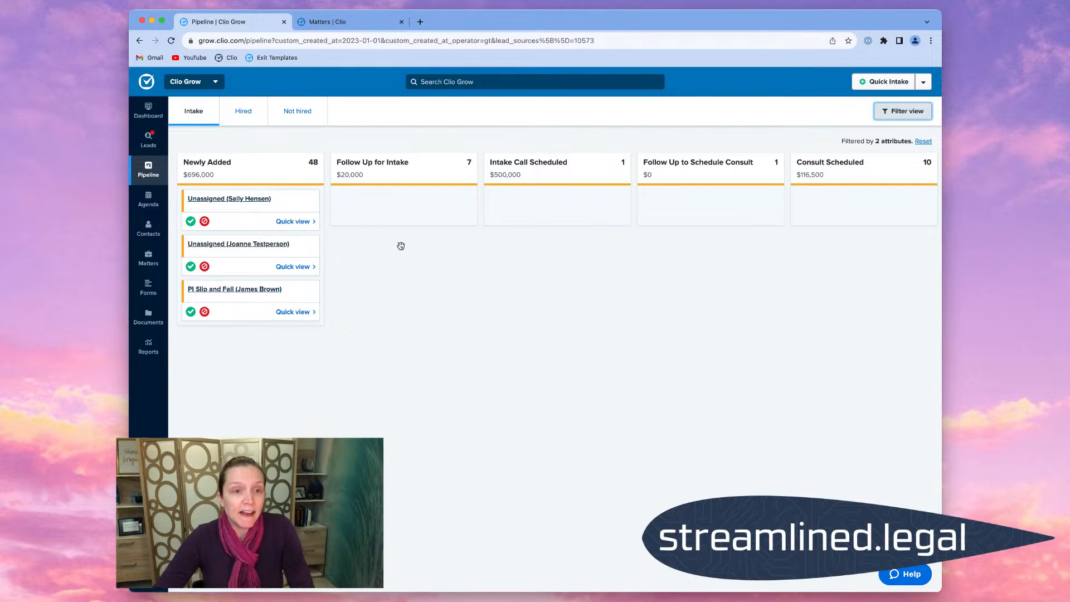
Open the first unassigned-type matter in the Newly Added stage and set its primary contact's source to Website
scroll(460, 263, right, 10)
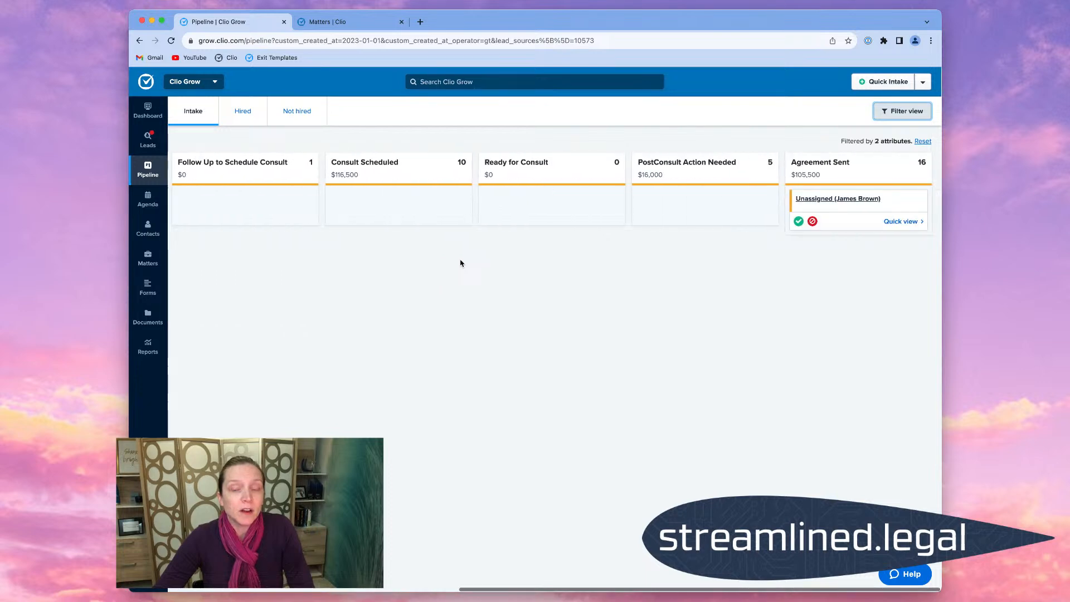
scroll(461, 263, left, 10)
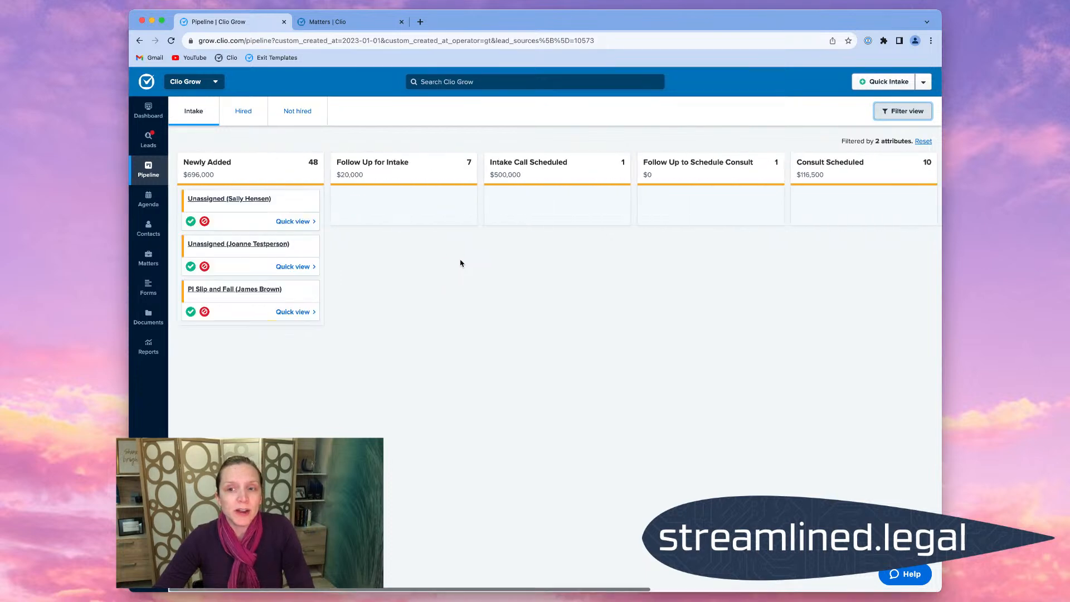
click(234, 201)
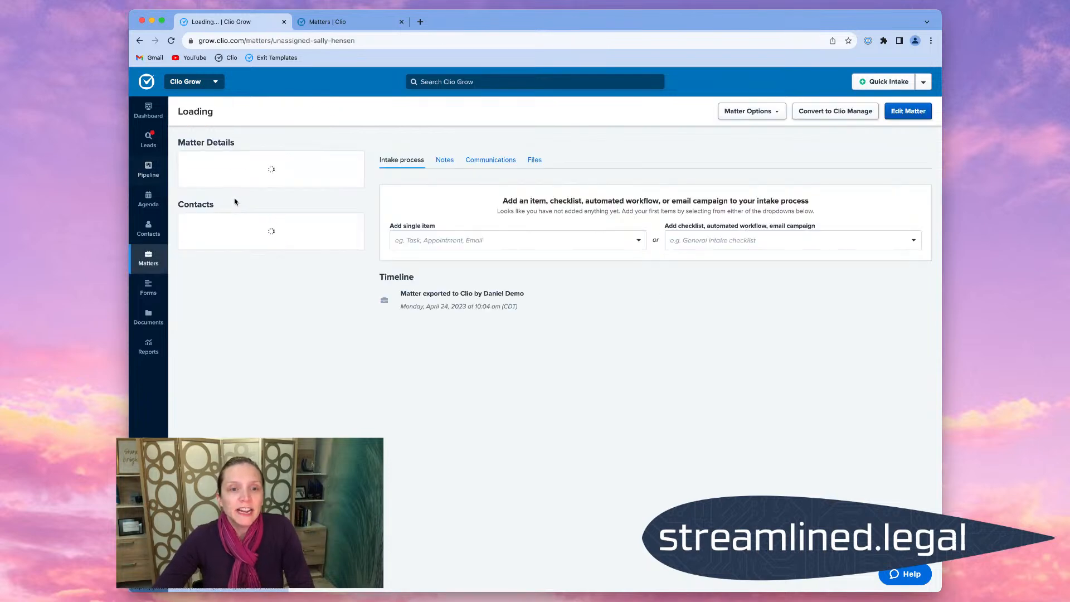
scroll(275, 347, down, 5)
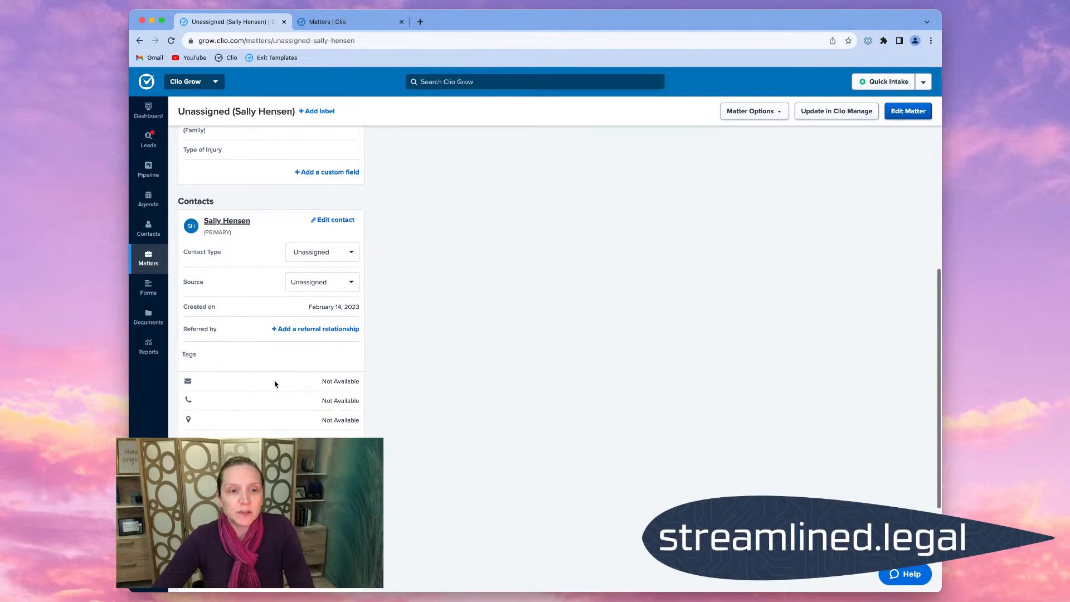
click(335, 283)
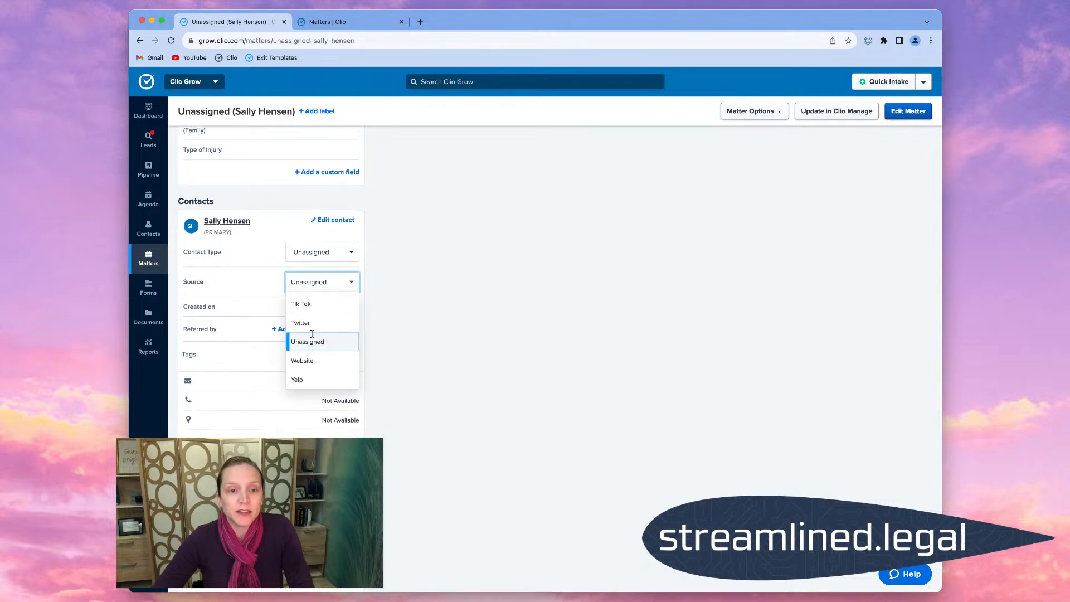
click(311, 362)
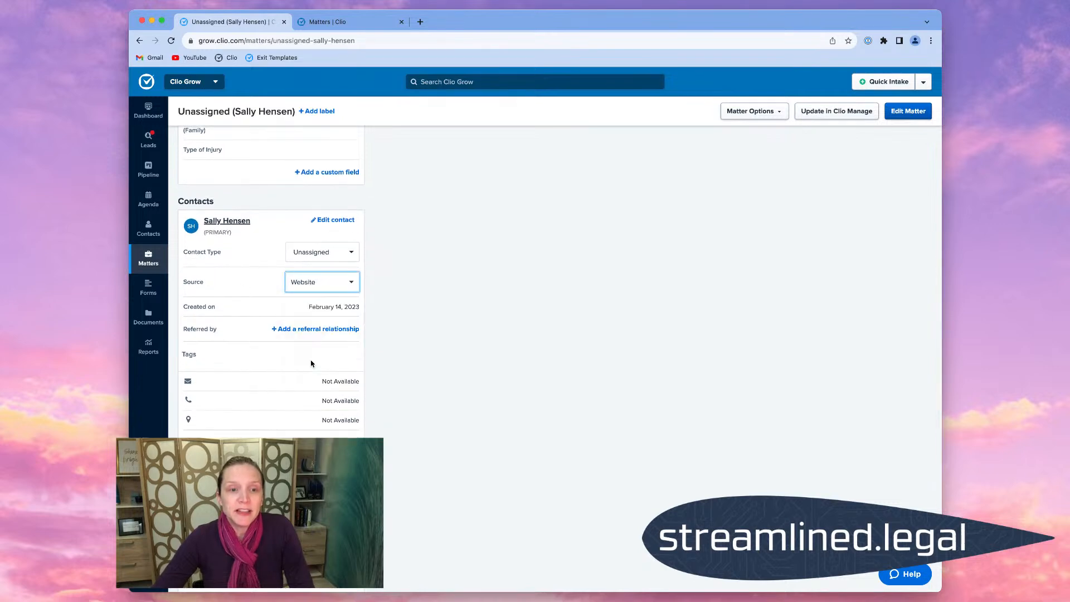
Return to the filtered pipeline, open the PI Slip and Fall matter and set its primary contact's source to Tik Tok
click(147, 82)
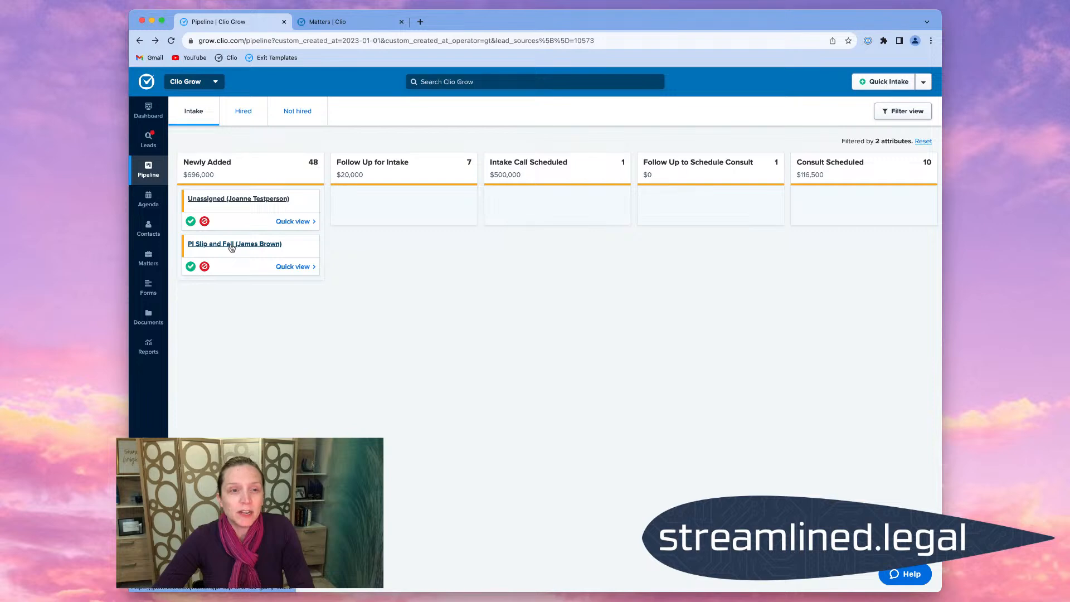
click(231, 245)
scroll(311, 390, down, 5)
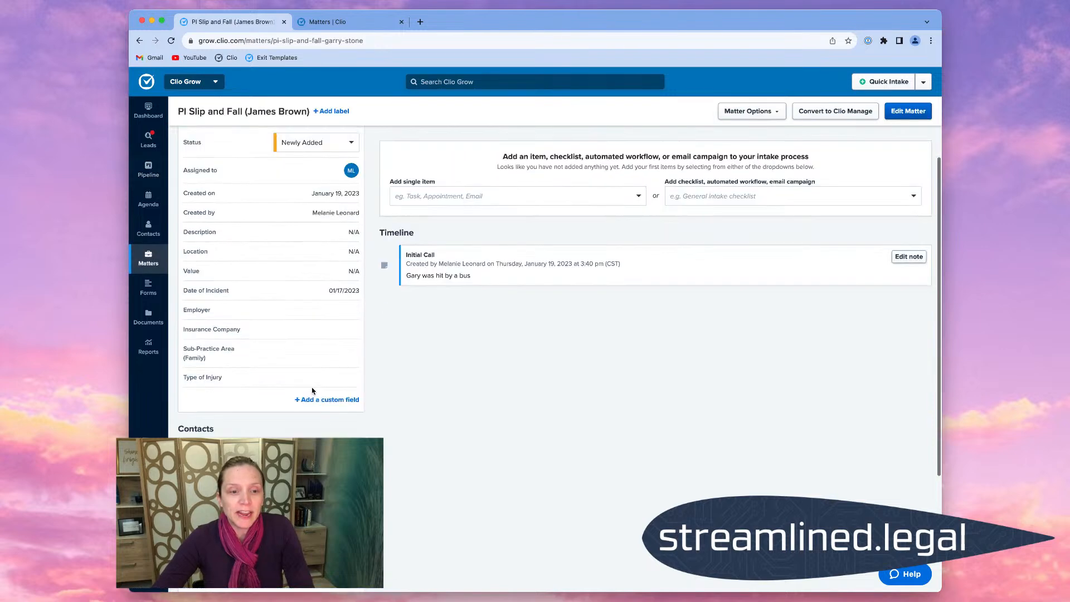
click(326, 342)
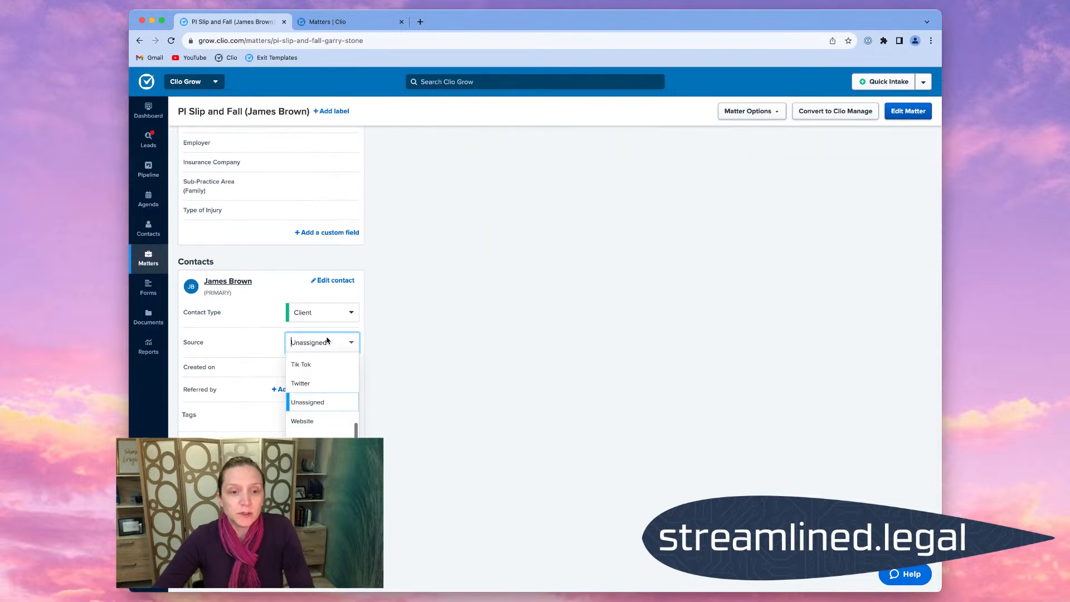
click(327, 363)
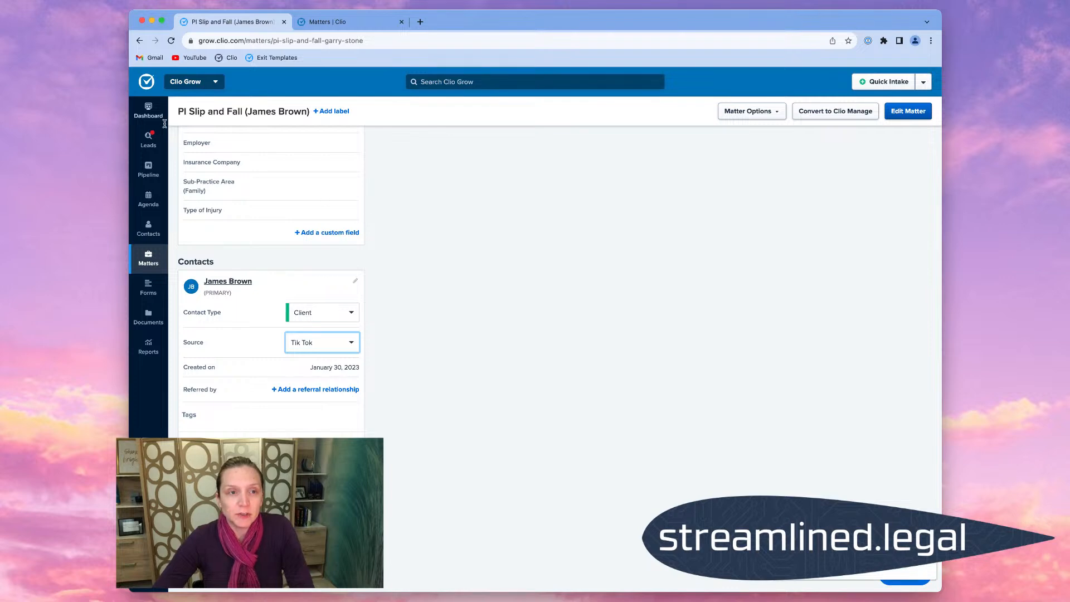
Go to the Matter Report and generate it with the date range Year to date
click(149, 349)
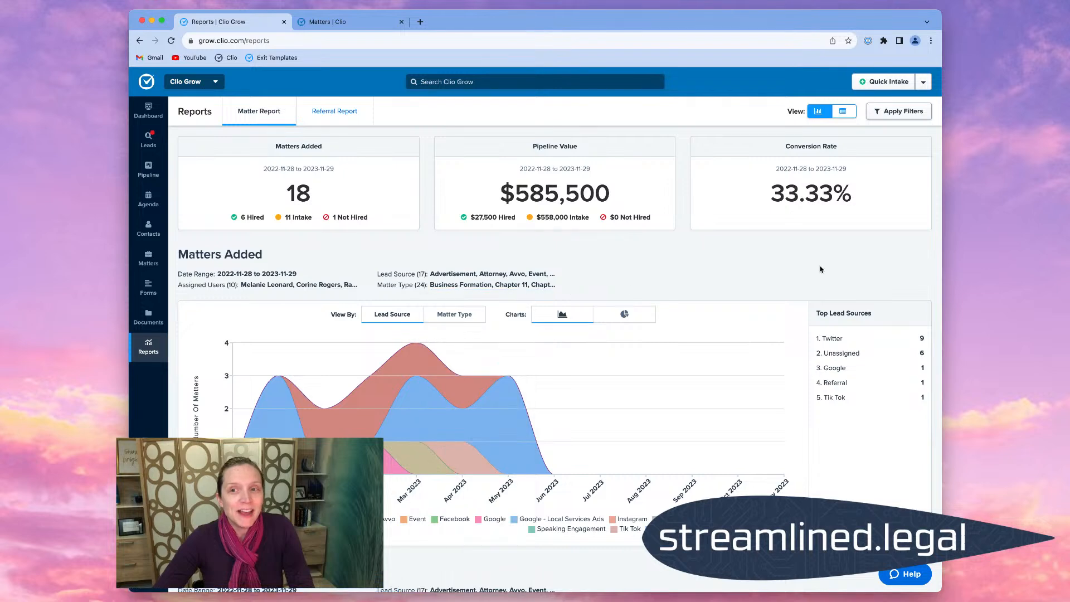
click(901, 112)
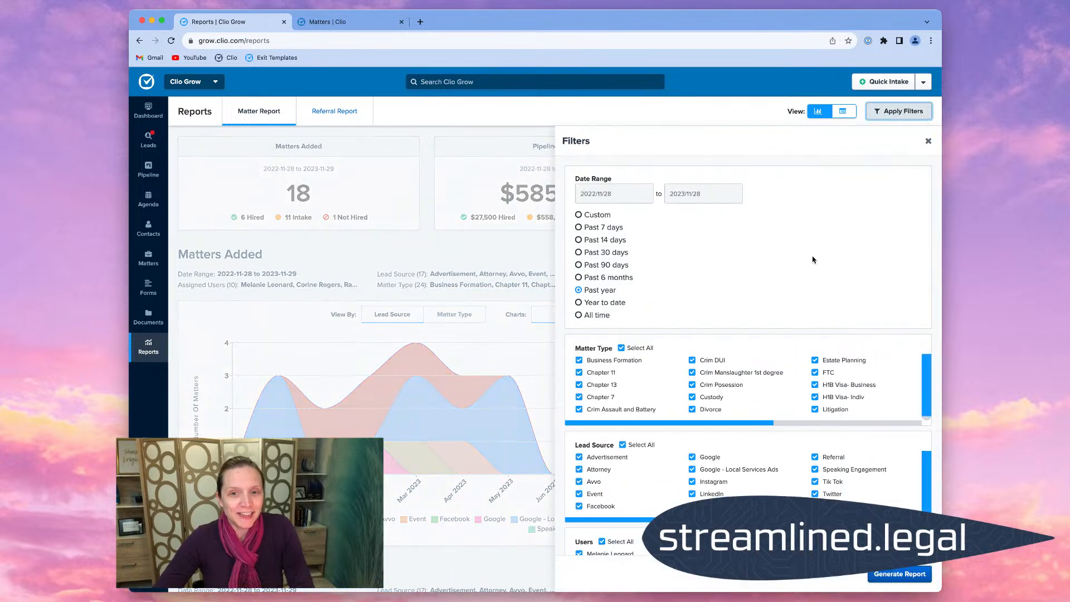
click(606, 303)
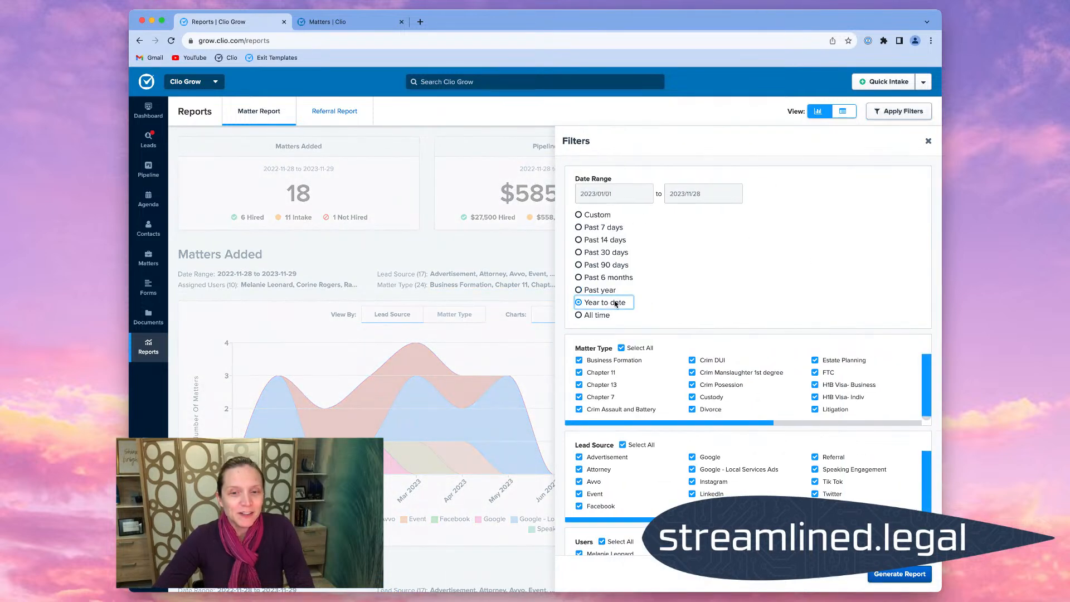
click(900, 574)
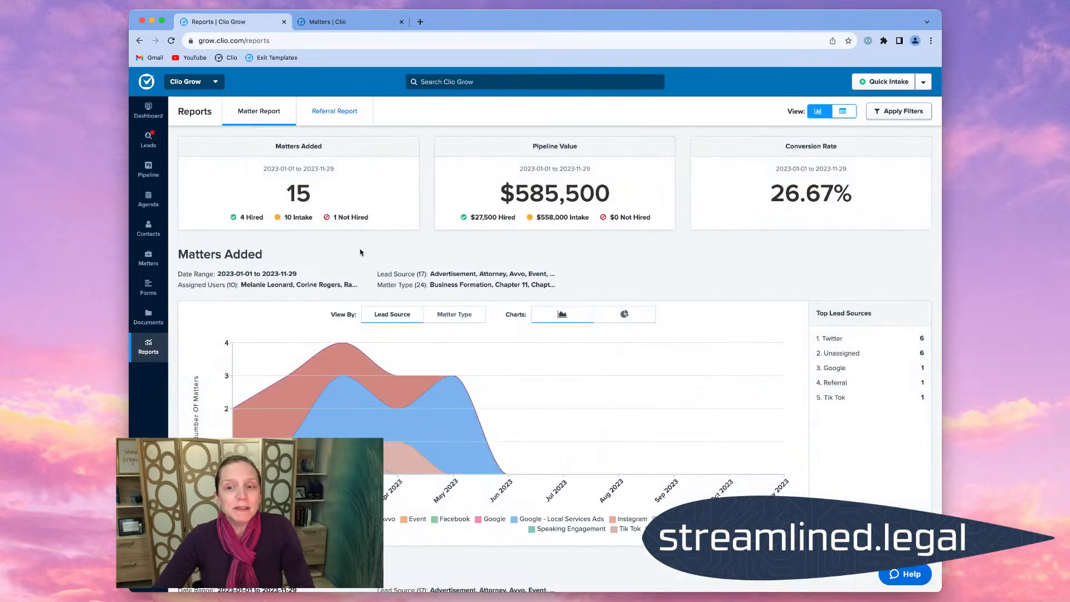
Examine the Top Lead Sources list and the Pipeline Value chart by lead source
mouse_move(846, 356)
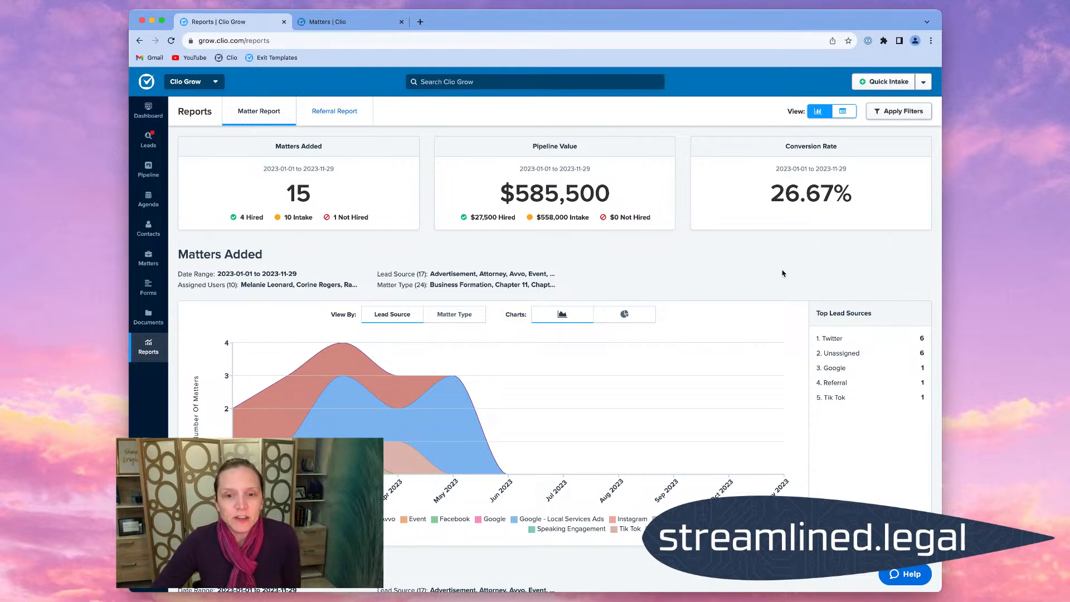
scroll(783, 273, down, 3)
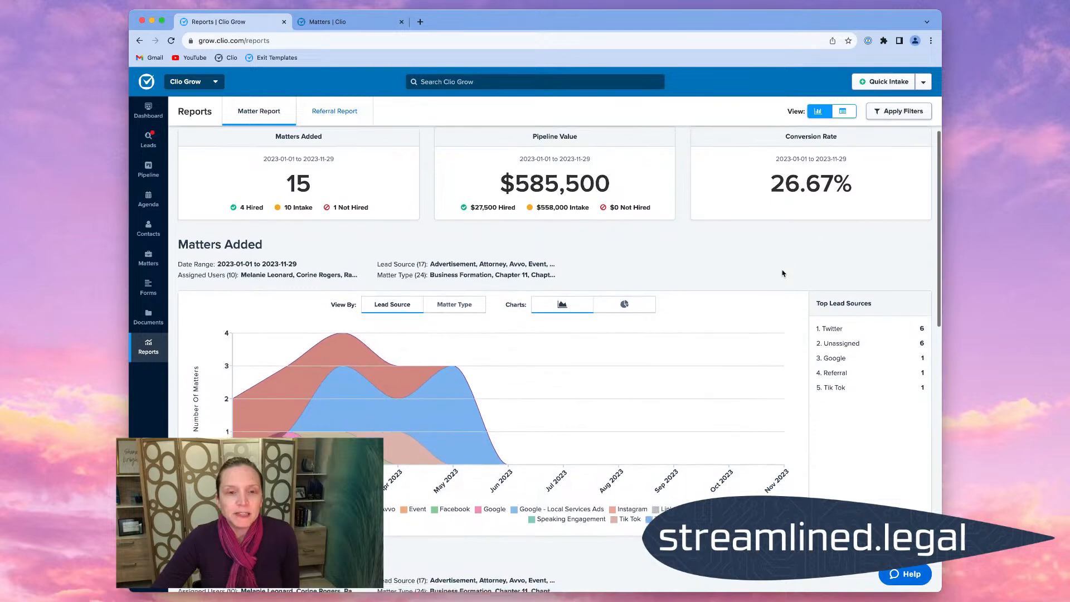
scroll(782, 273, down, 6)
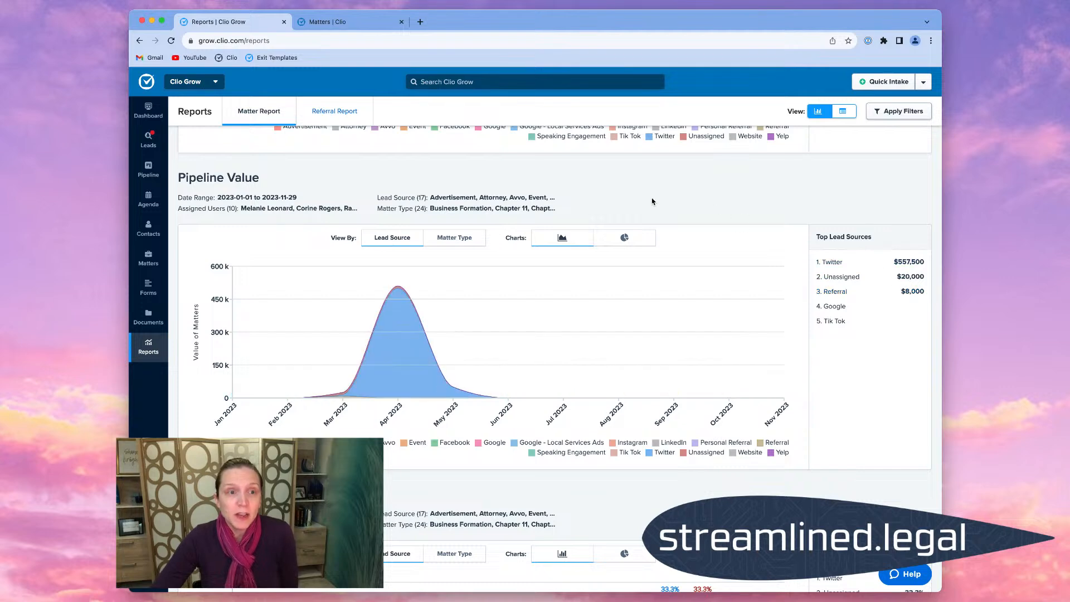
Filter the intake pipeline to matters with a value less than $1
click(149, 170)
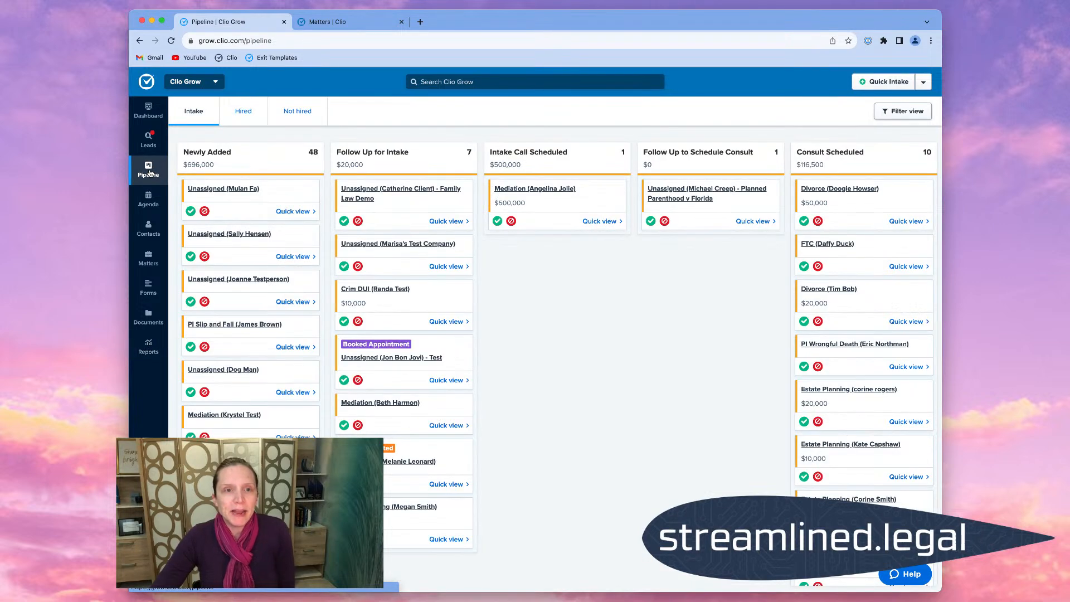
click(903, 111)
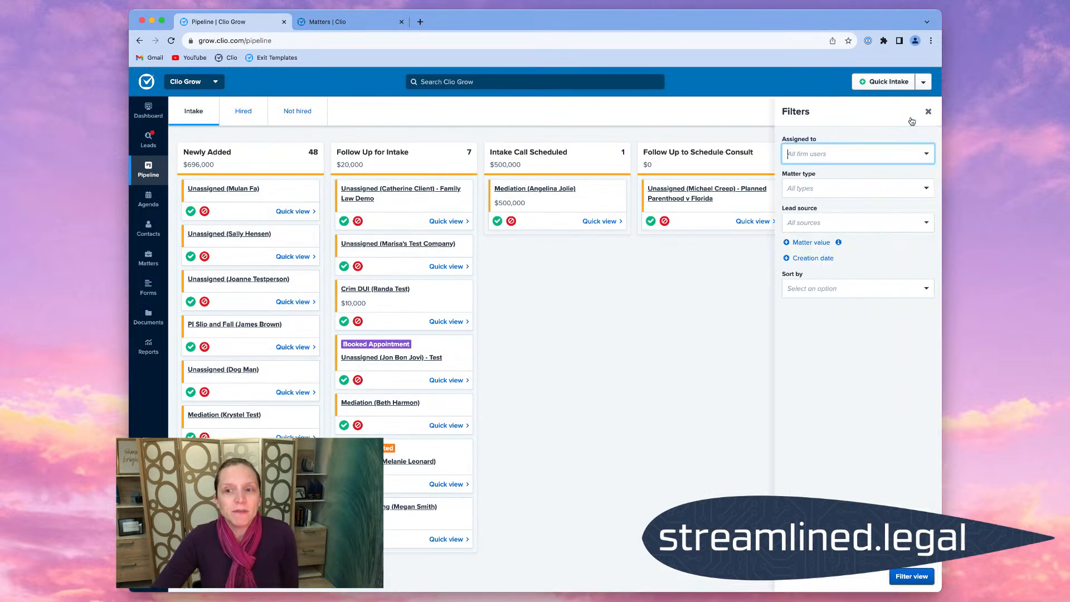
click(807, 243)
click(828, 252)
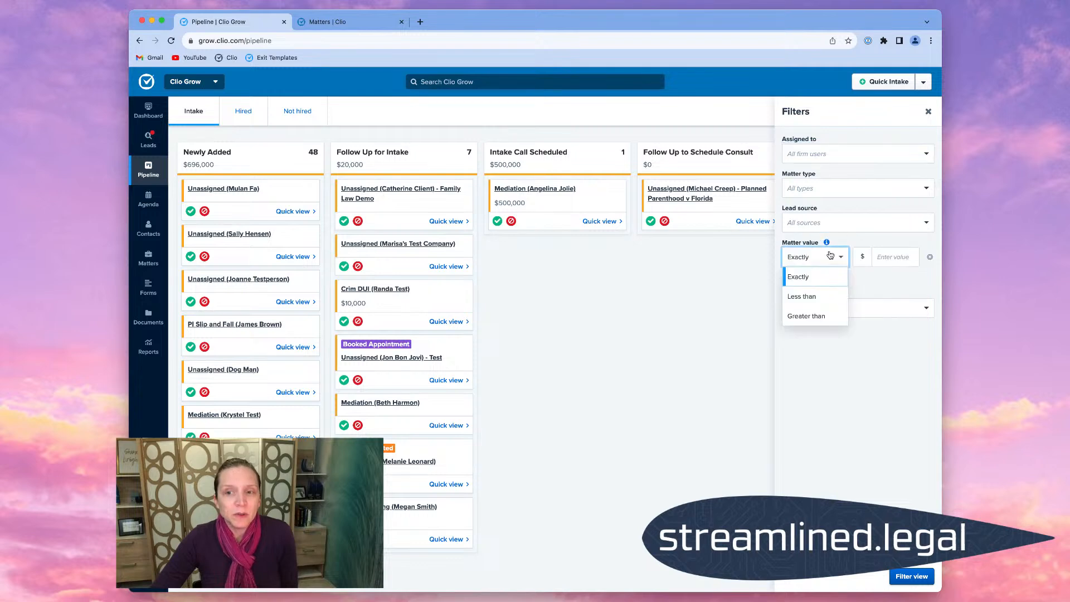
click(830, 294)
click(895, 262)
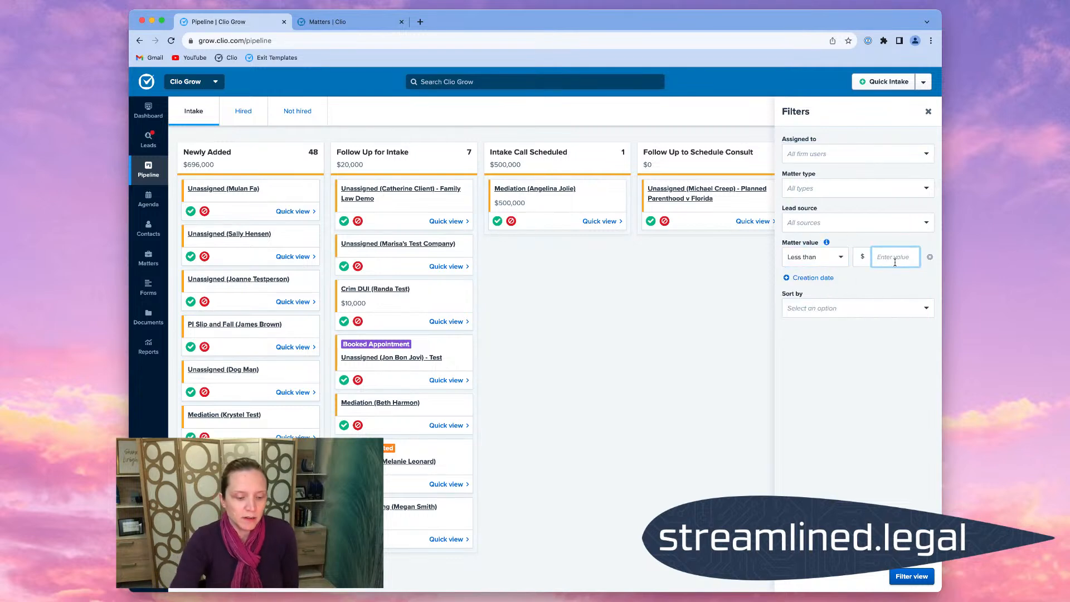
text(1)
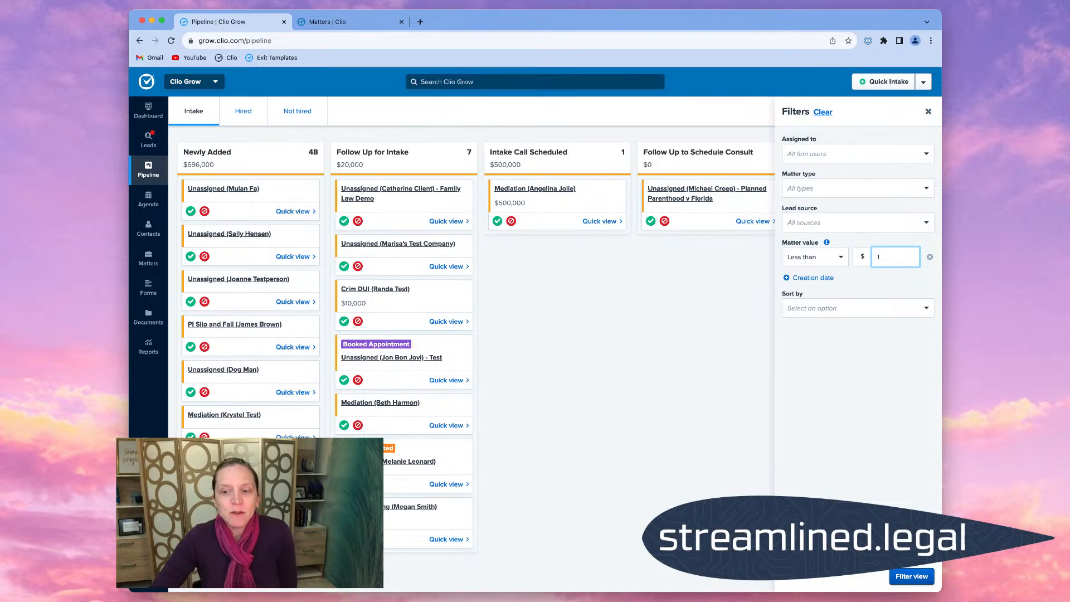
click(912, 576)
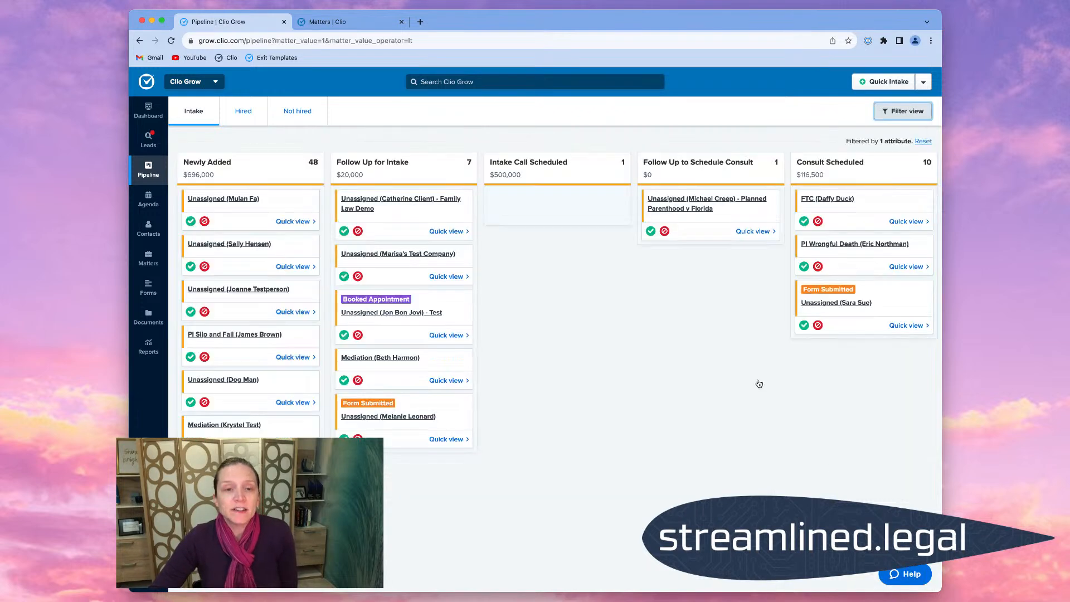
Open the form-submitted matter in the PostConsult Action Needed stage for editing and enter a value of $5,000
scroll(687, 335, right, 10)
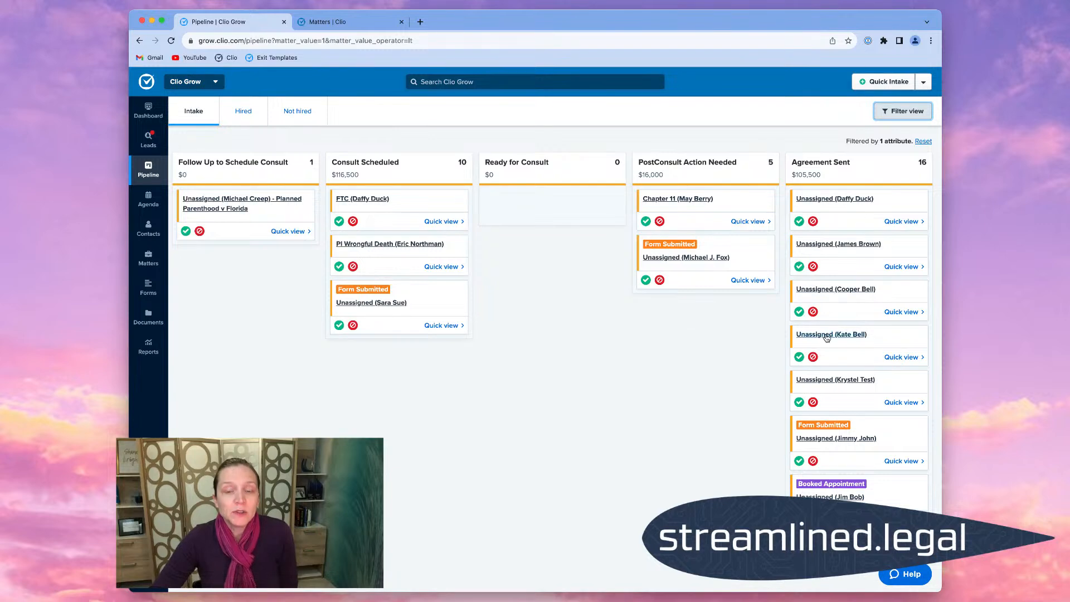
click(665, 257)
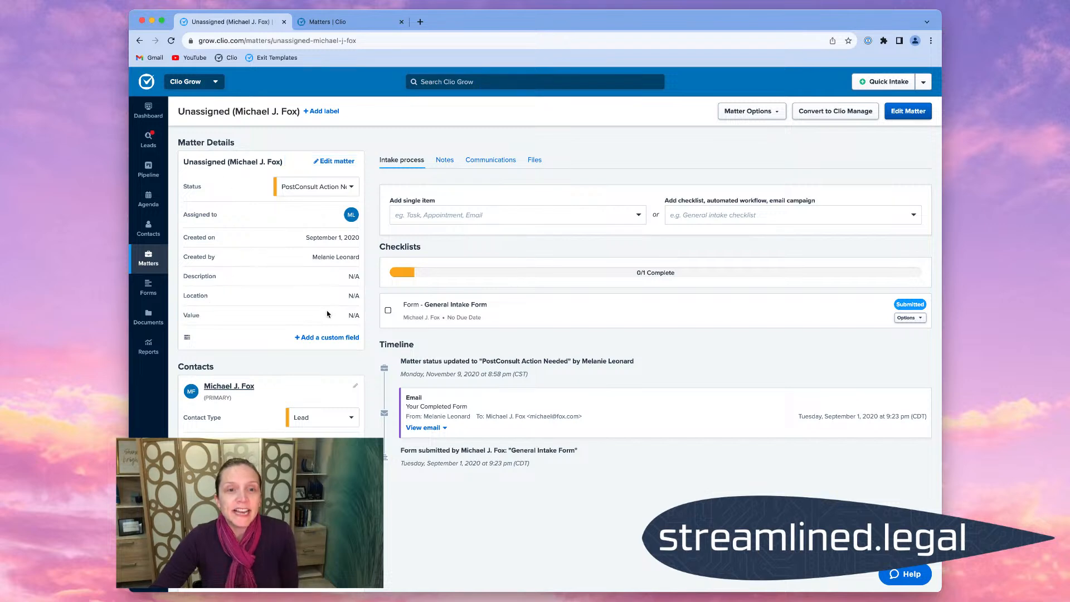
click(334, 162)
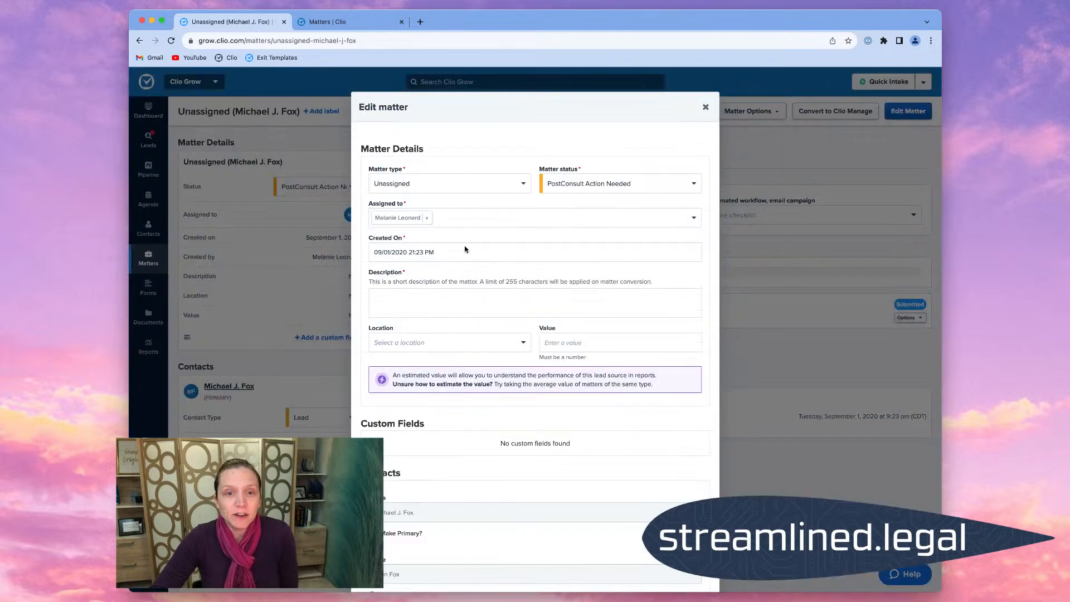
click(559, 341)
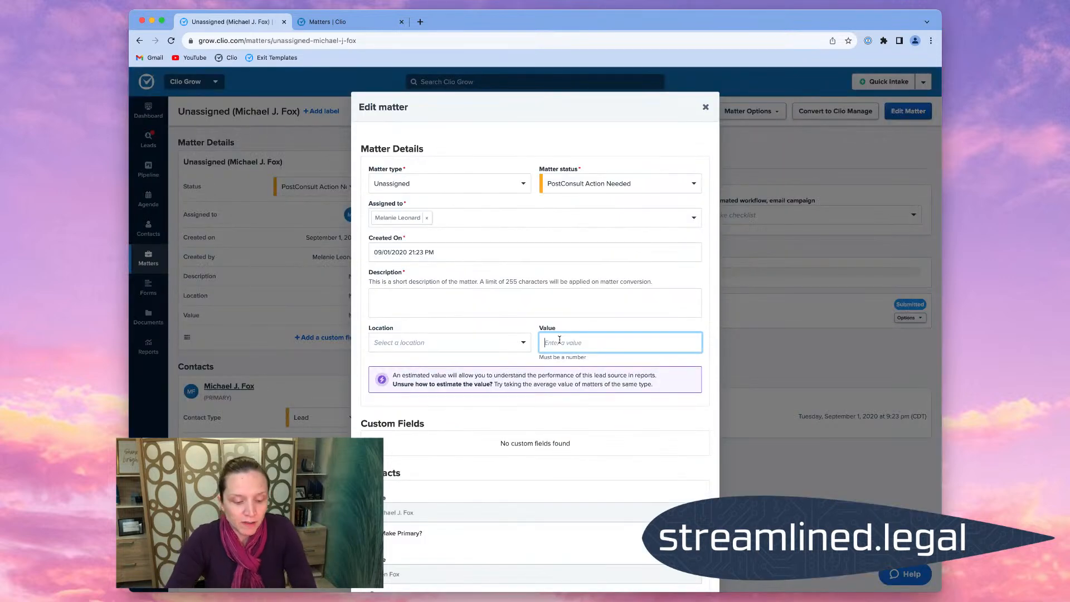
text(5000)
click(598, 438)
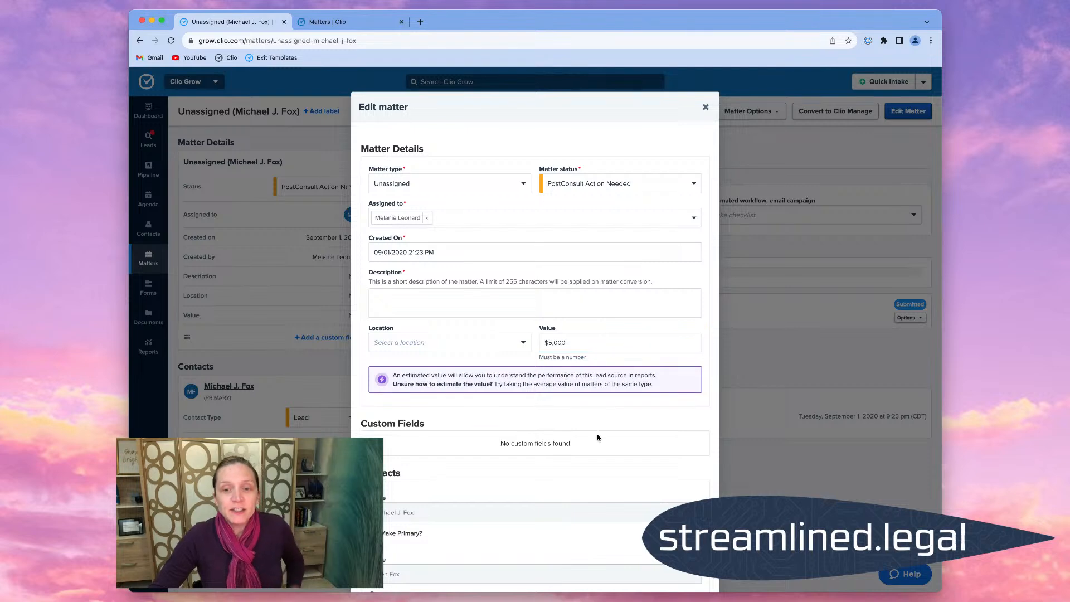
Fill in the required matter description with "test" and save the matter
scroll(598, 438, down, 2)
click(695, 550)
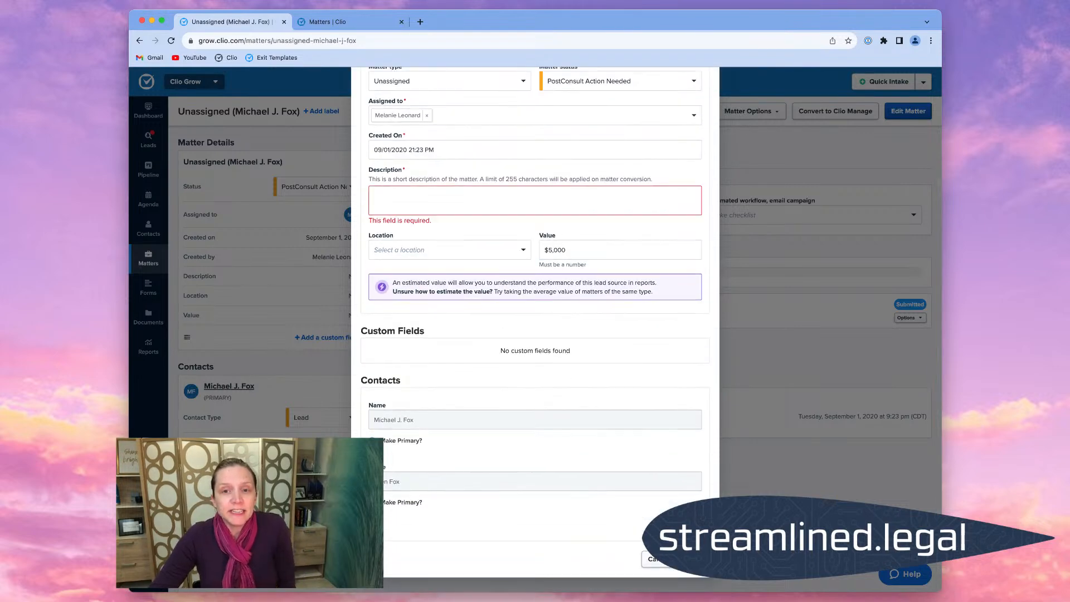
click(525, 204)
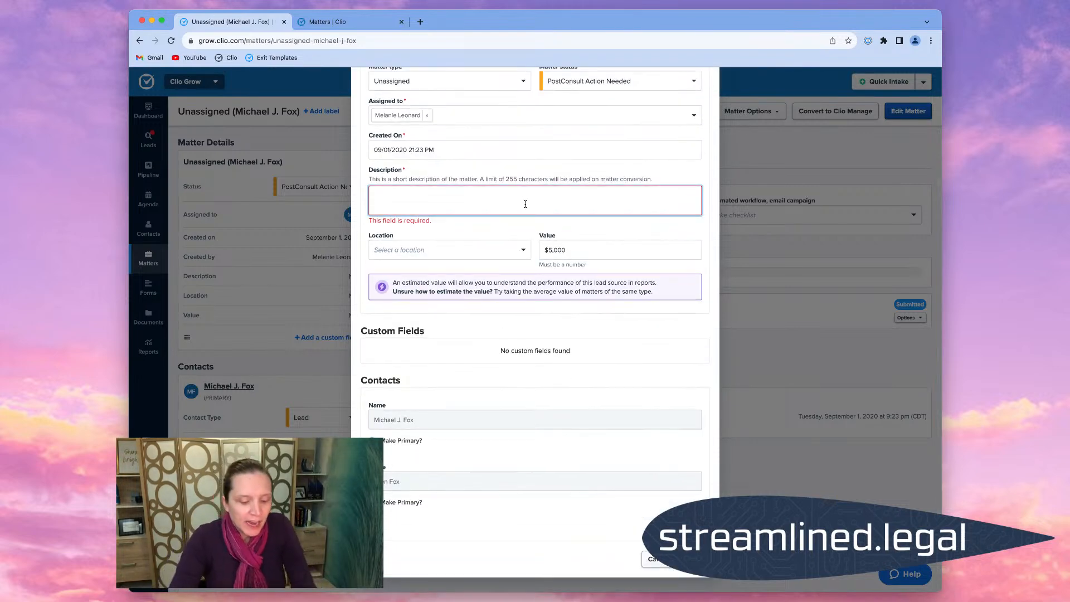
text(test)
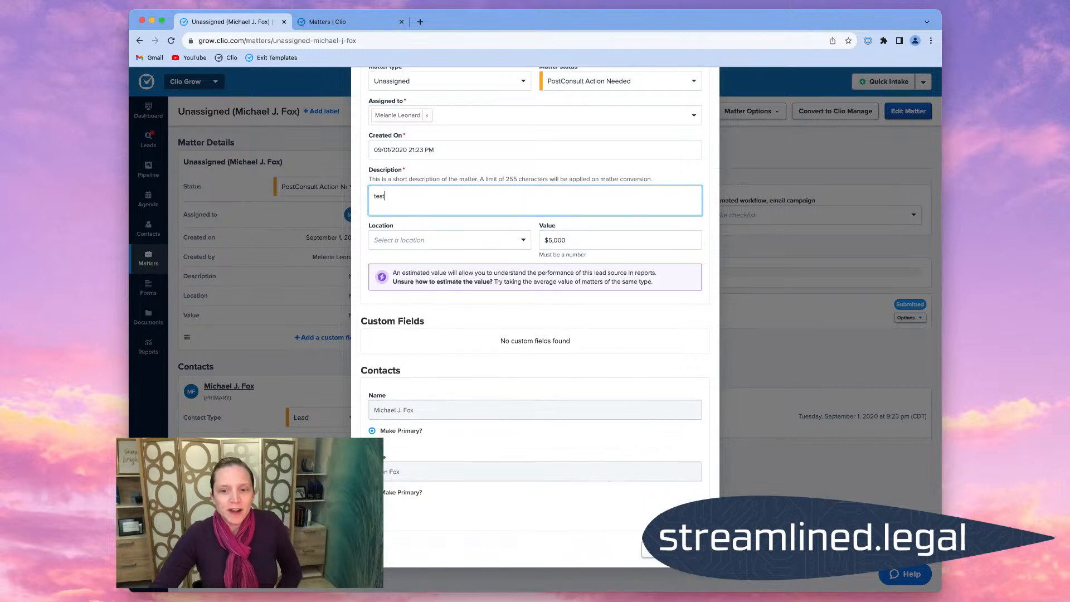
click(695, 549)
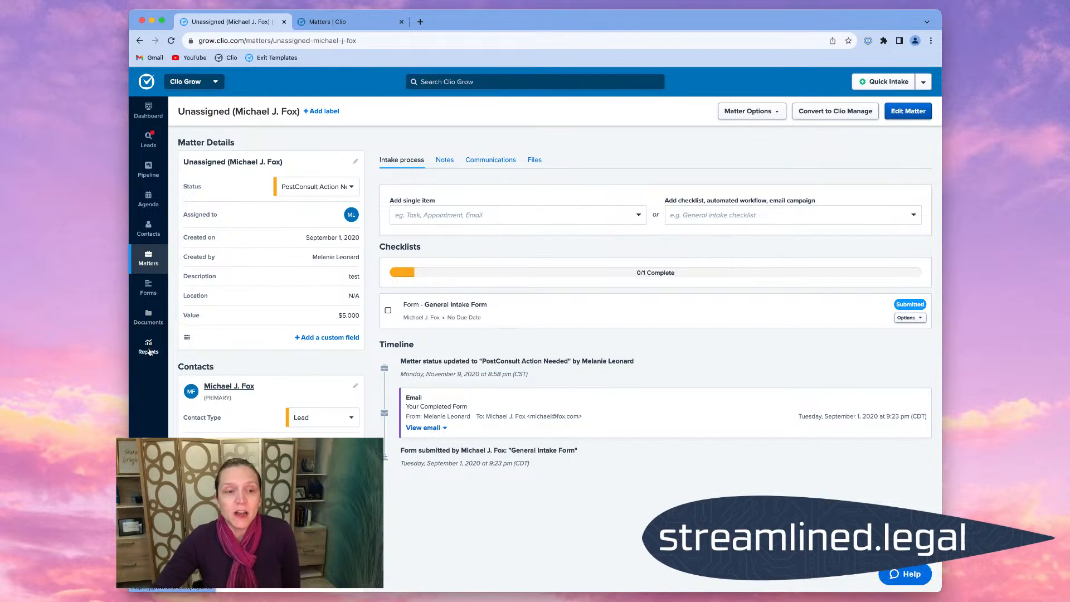
Return to the Matter Report, review the Pipeline Value heading and isolate the Unassigned lead source in the Matters Added chart
click(149, 349)
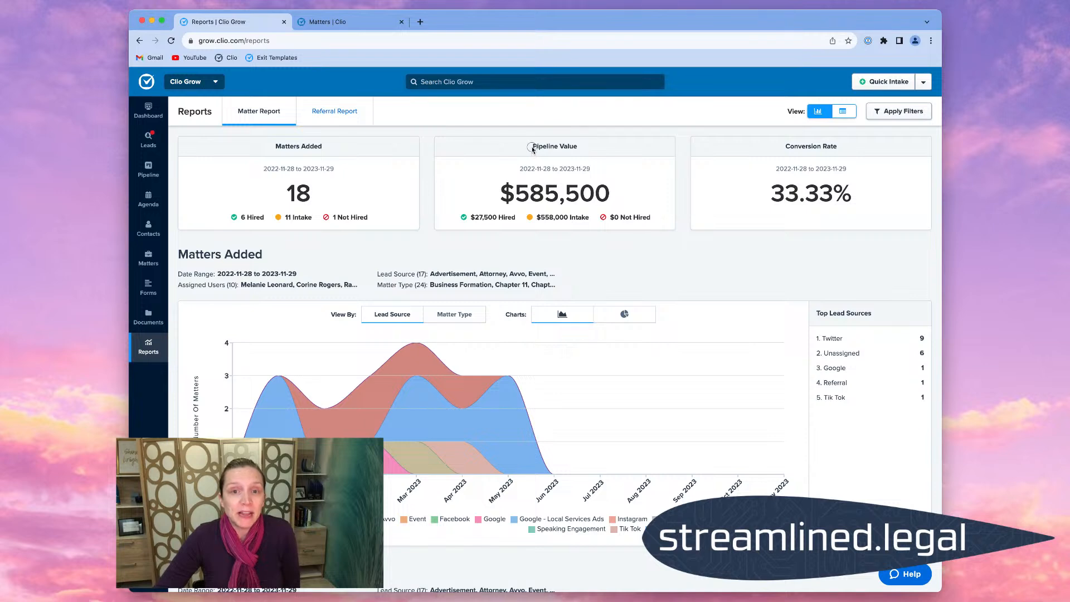
drag(530, 146, 621, 148)
click(788, 286)
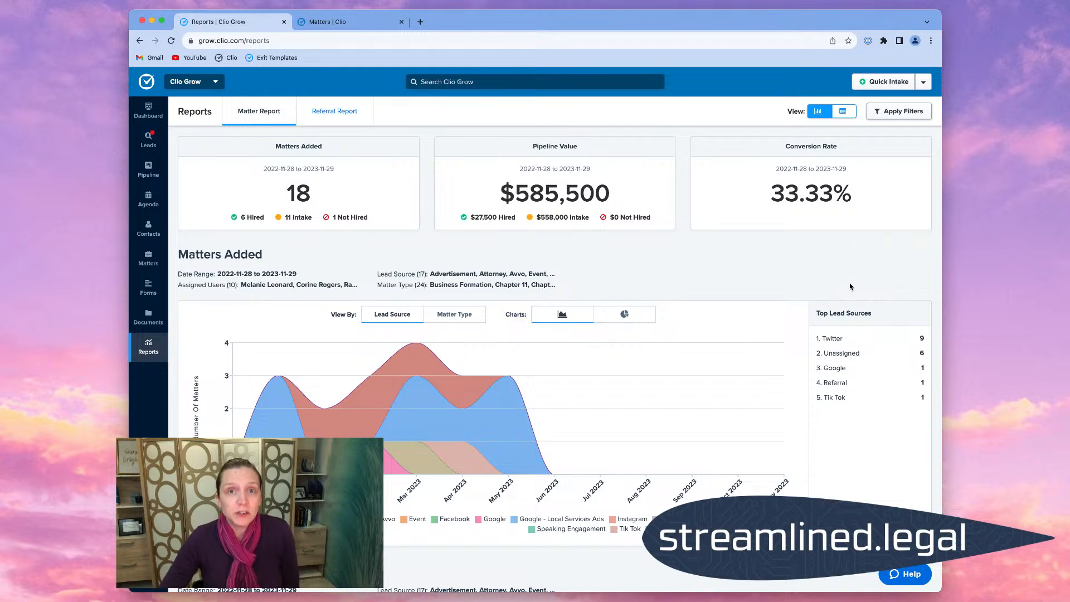
click(841, 353)
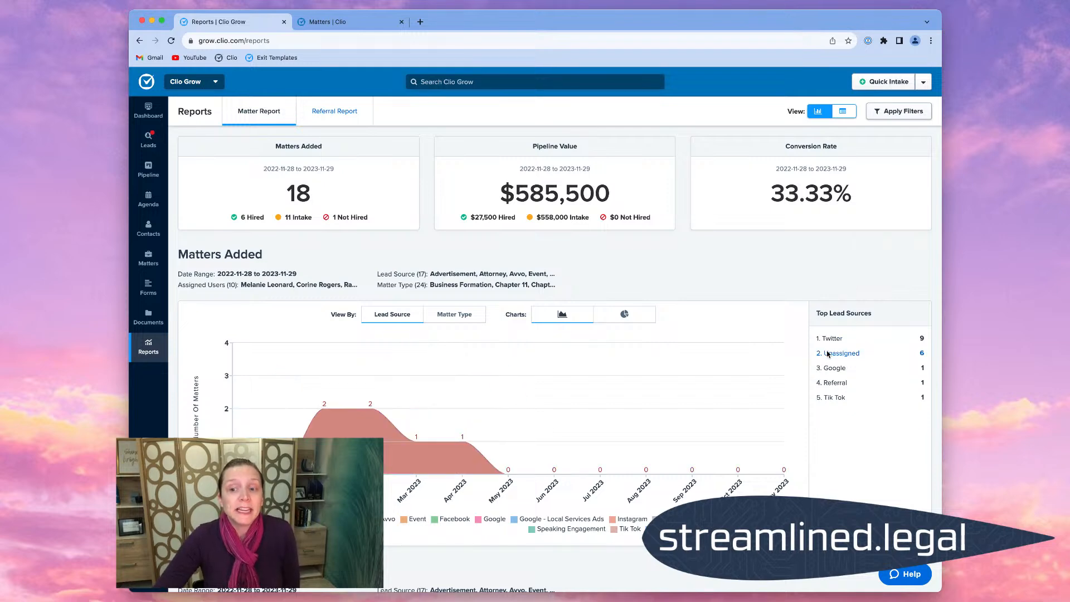
Show all lead sources again in the Matters Added chart and review the top lead sources by Pipeline Value
click(848, 354)
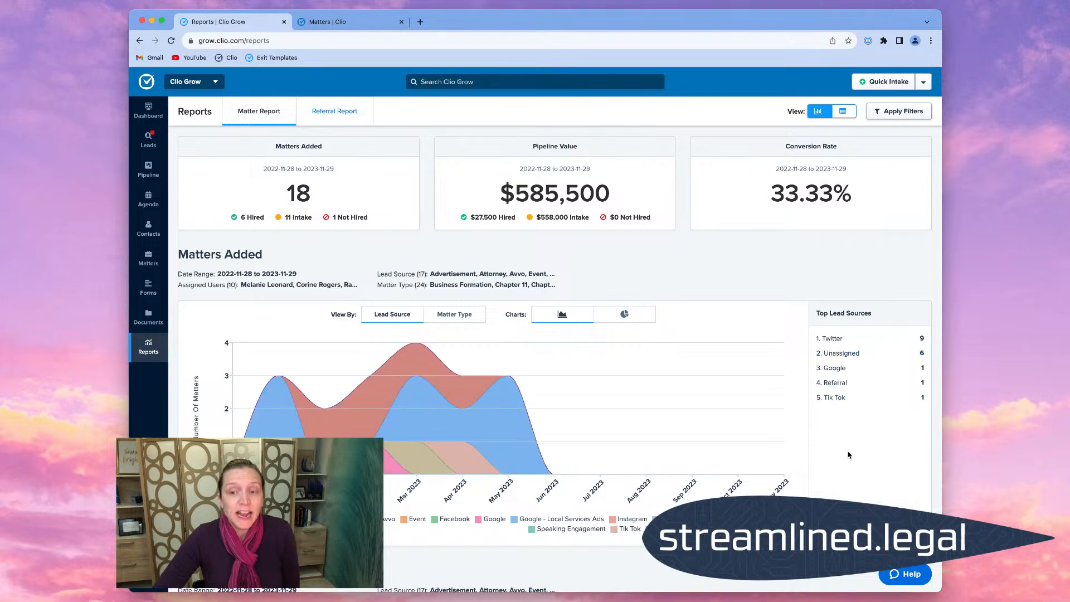
scroll(848, 400, down, 7)
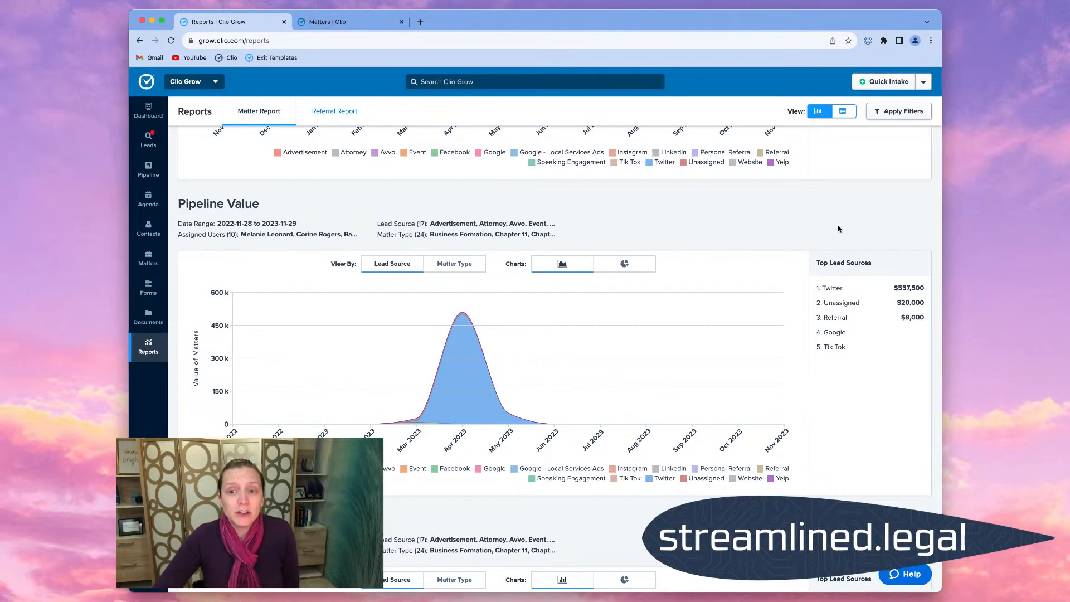
mouse_move(837, 307)
scroll(855, 309, up, 7)
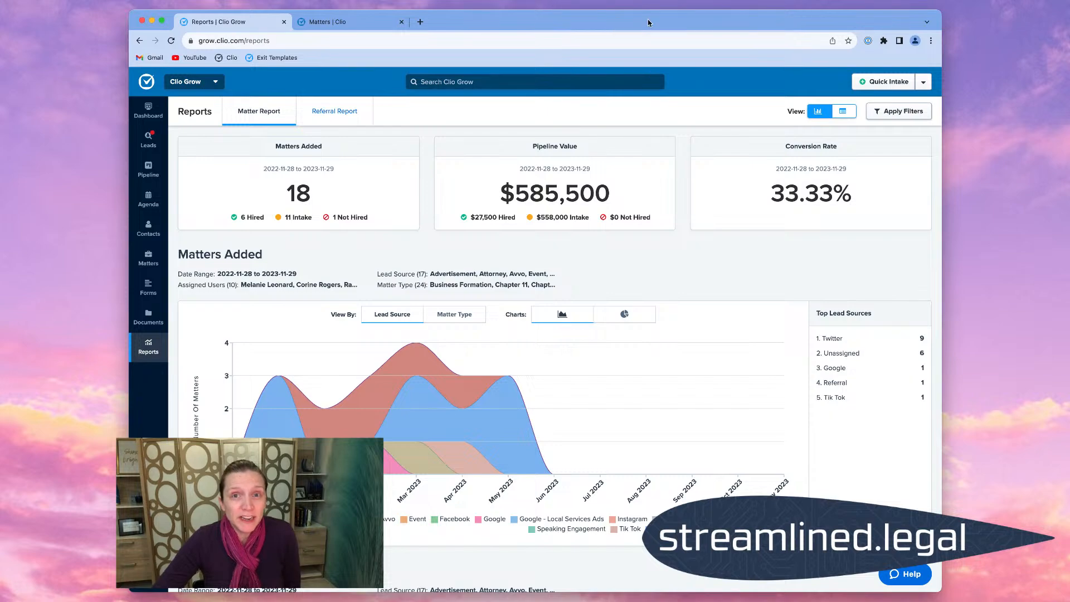
click(806, 1)
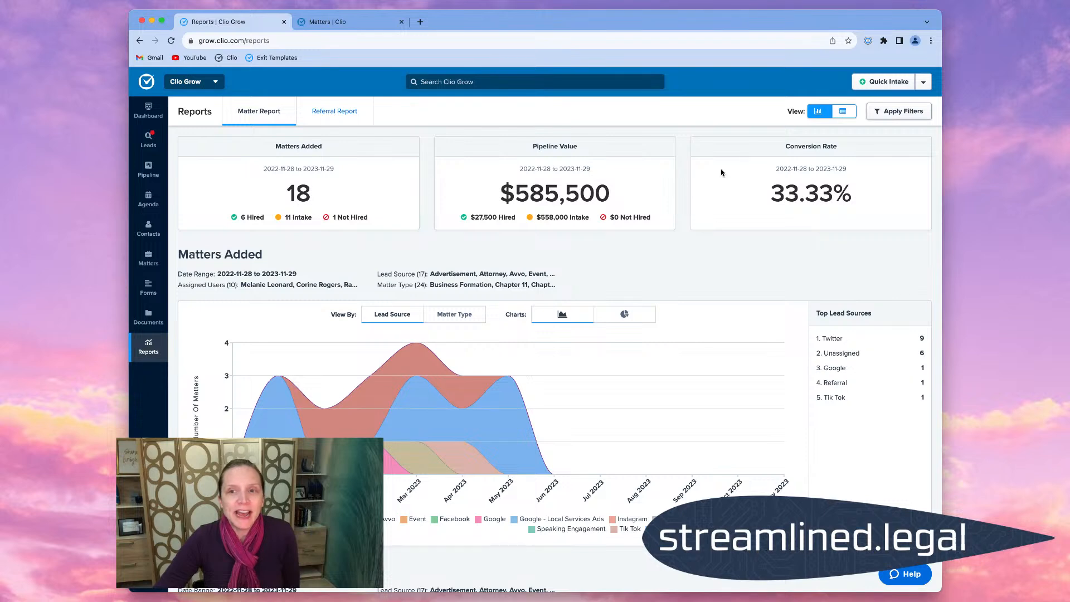
Regenerate the Matter Report for the year to date and check the number of hired matters
click(890, 114)
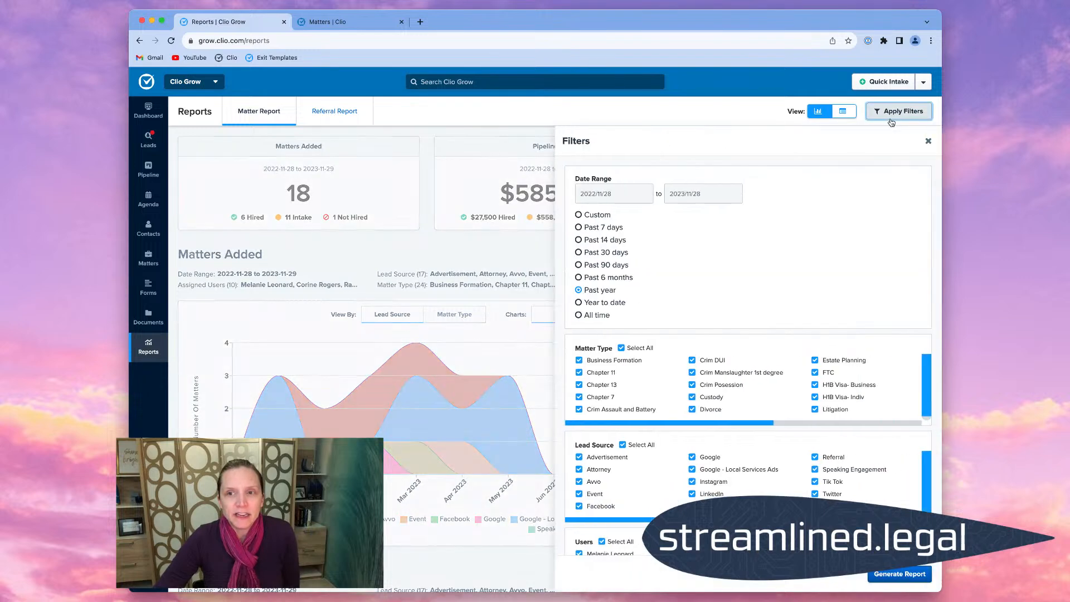
click(614, 302)
click(894, 573)
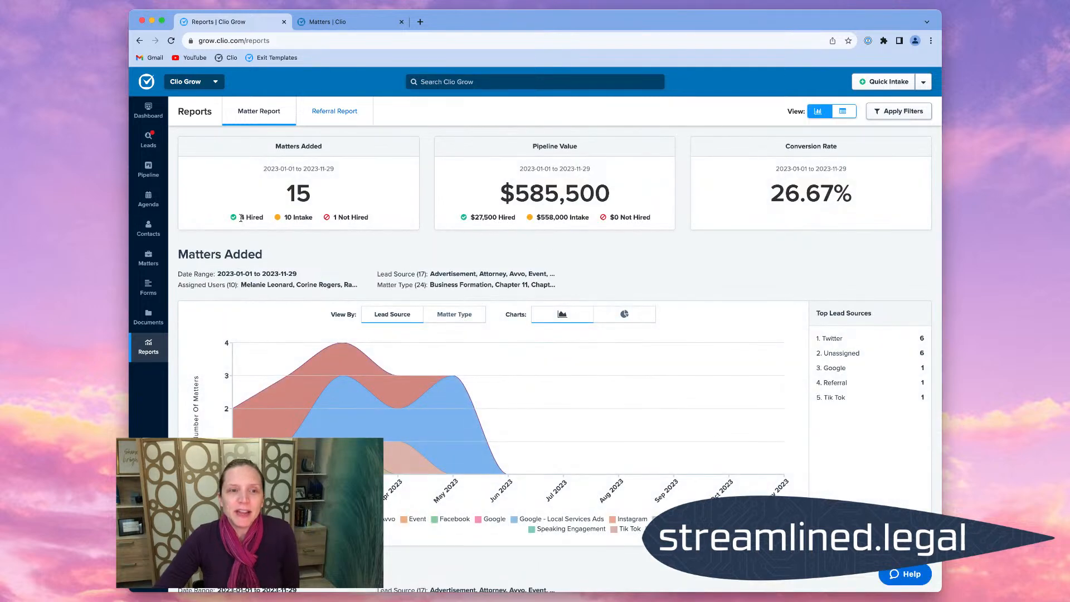
drag(239, 217, 264, 218)
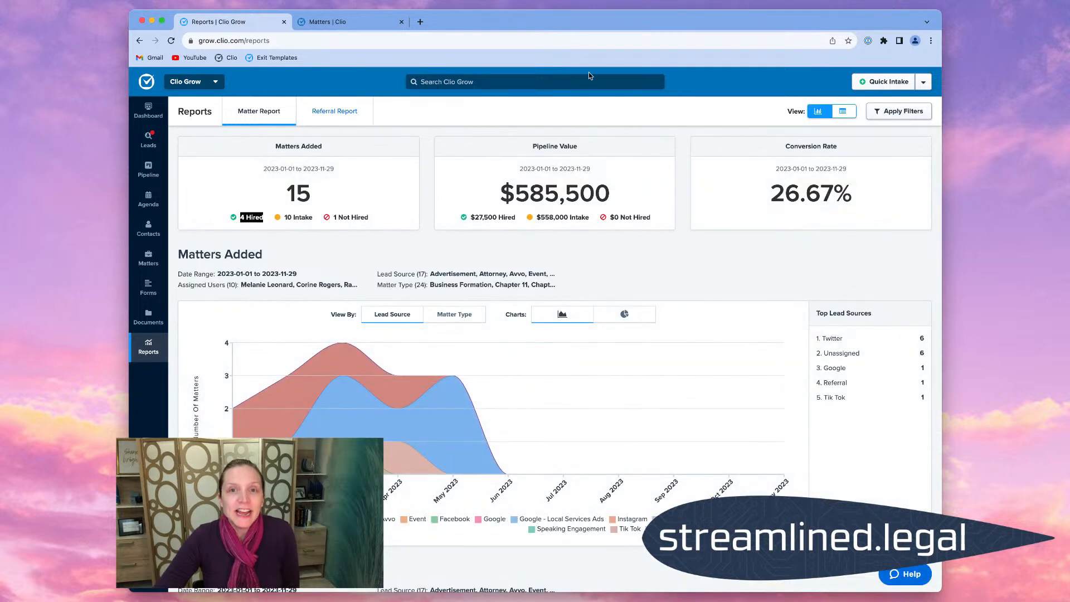
click(714, 88)
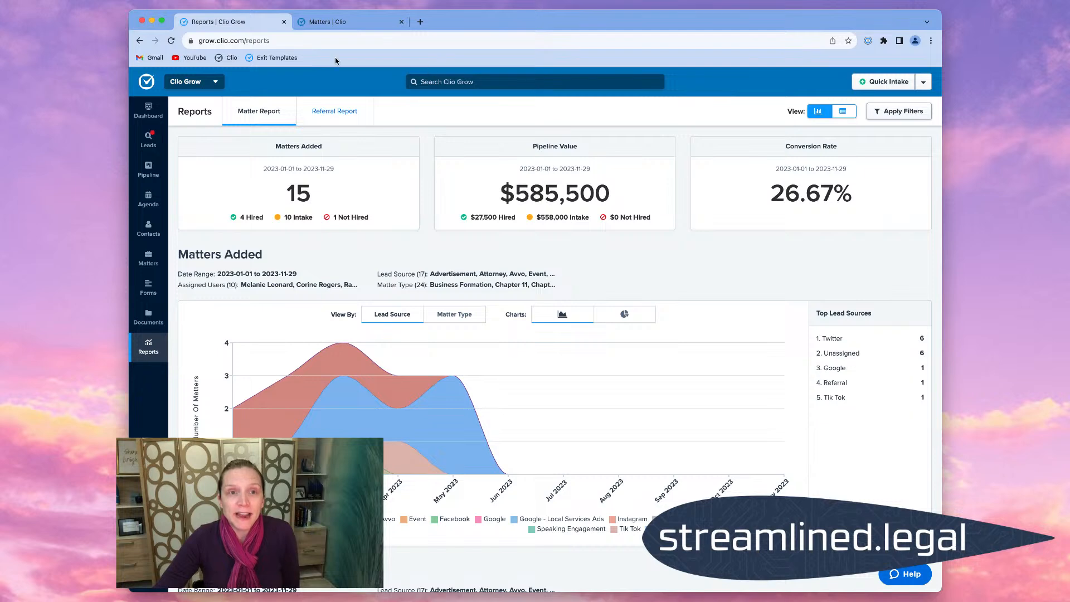
Switch to the Clio Manage matters list and set up a status date filter for Open with the After condition
click(344, 24)
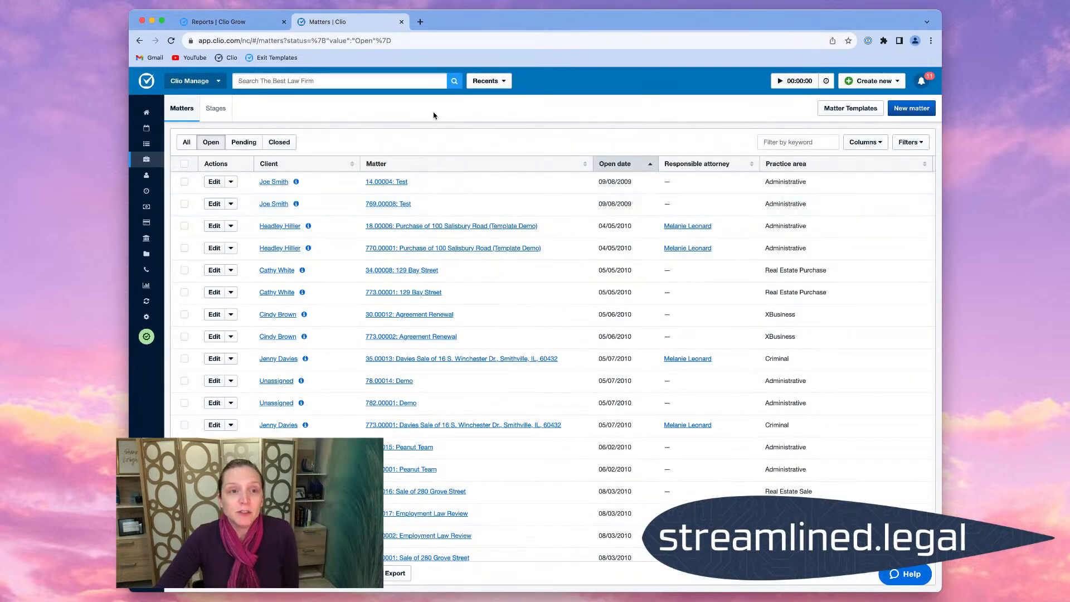
click(146, 159)
click(897, 146)
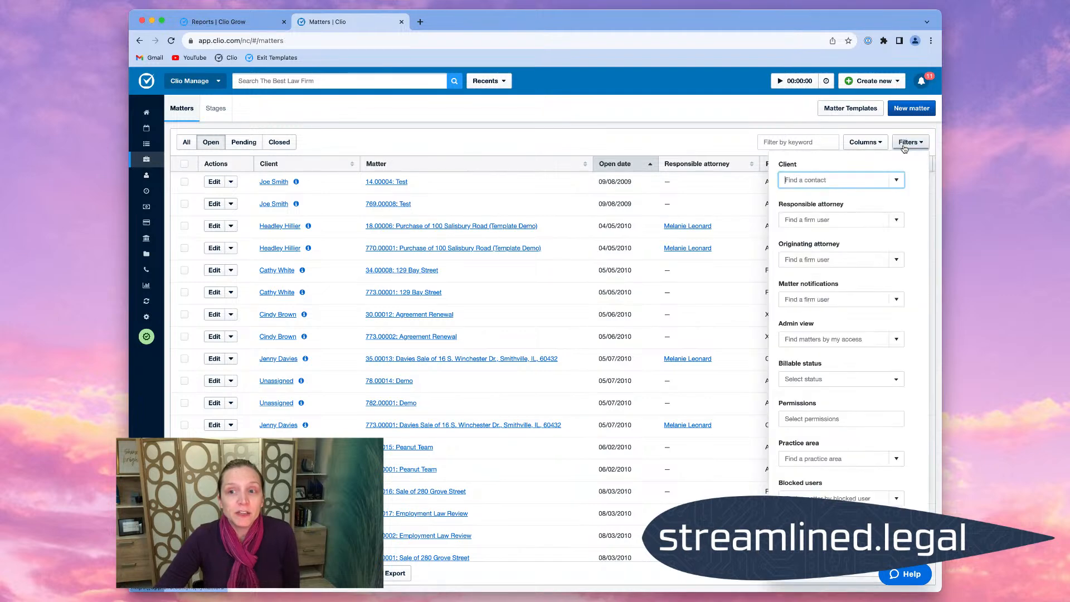
scroll(922, 362, down, 2)
scroll(922, 362, down, 1)
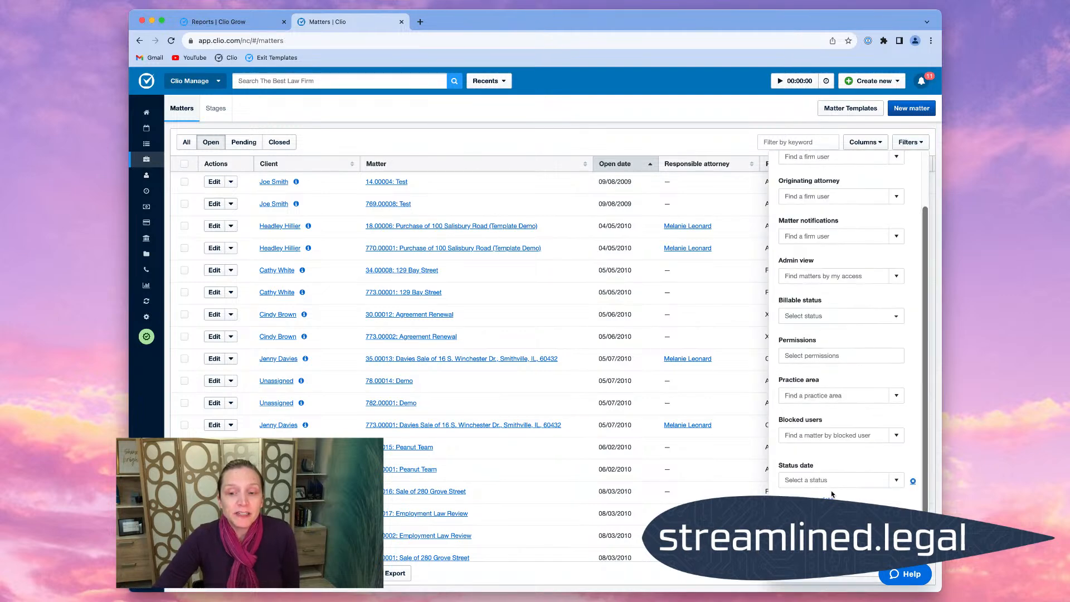
click(811, 480)
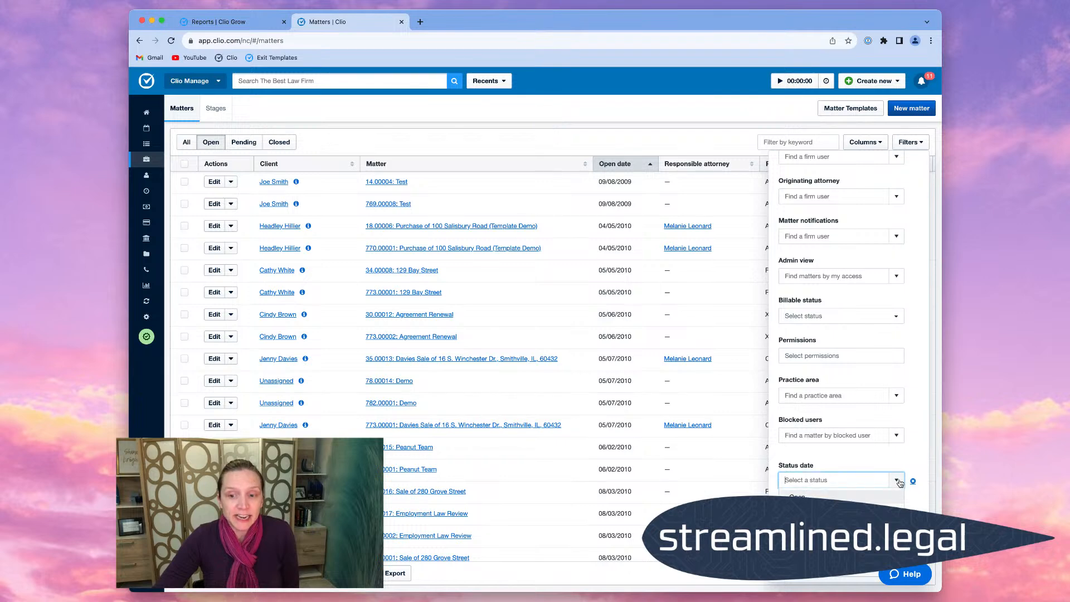
click(820, 497)
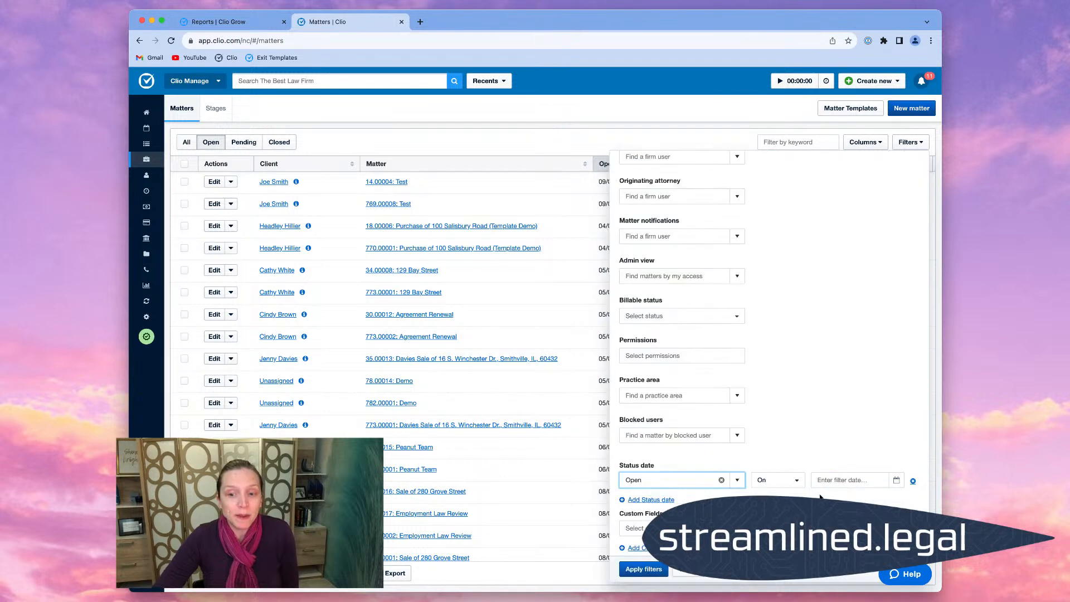
click(796, 480)
click(804, 495)
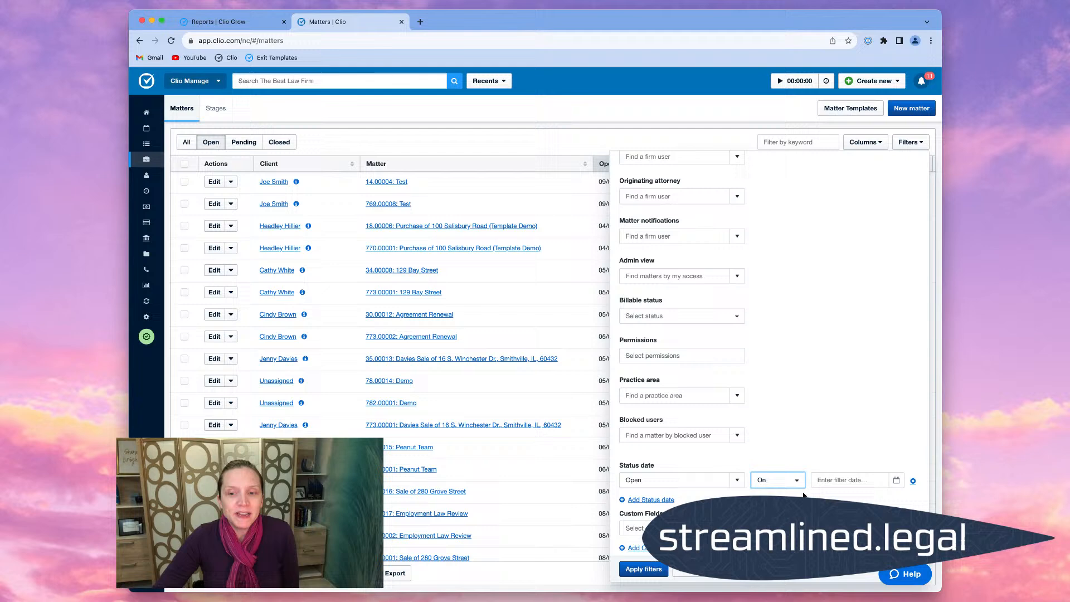
Set the status filter date to 01/01/2023 and apply the filter to the open matters
click(896, 481)
click(808, 338)
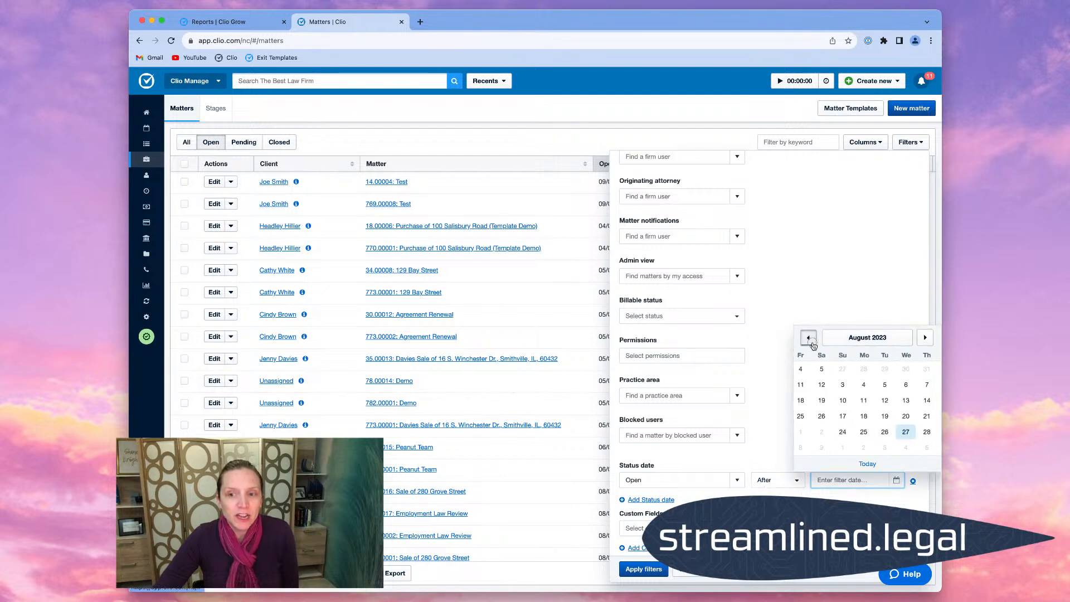
click(808, 337)
click(809, 338)
click(808, 338)
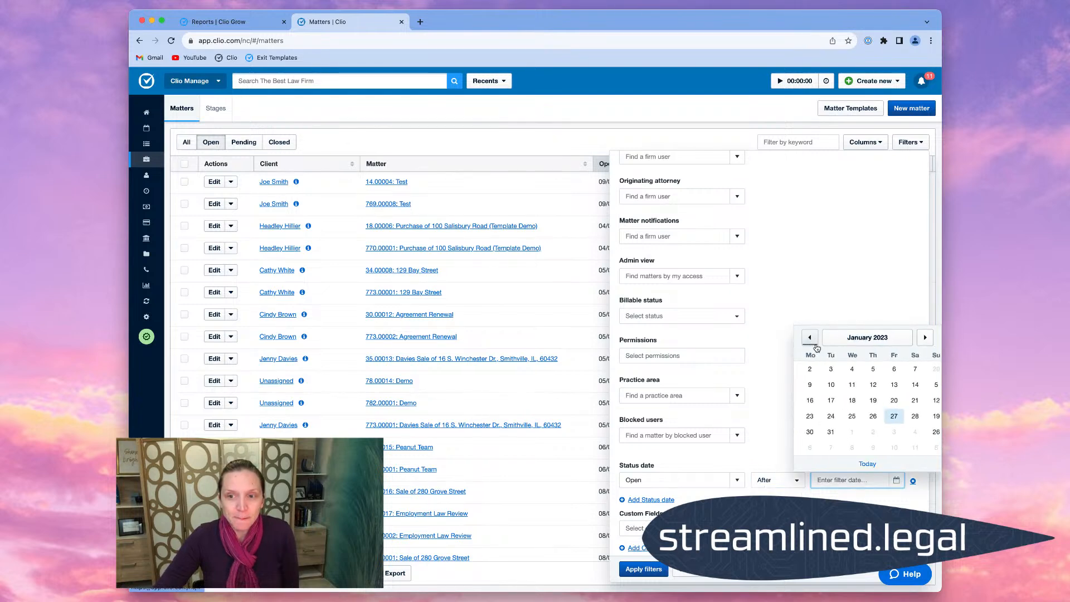
click(804, 369)
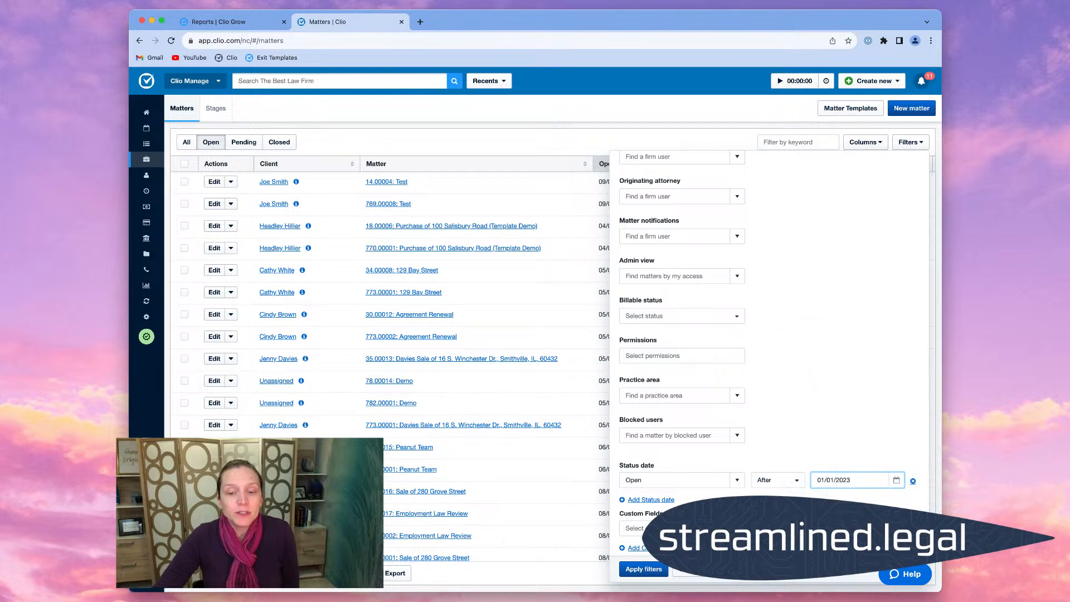
click(648, 569)
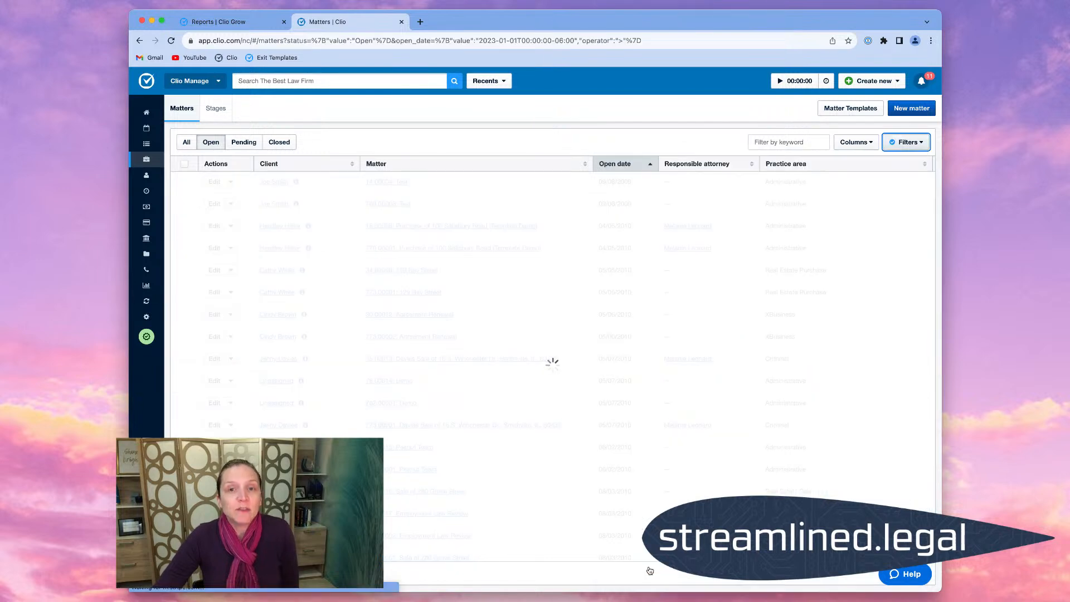